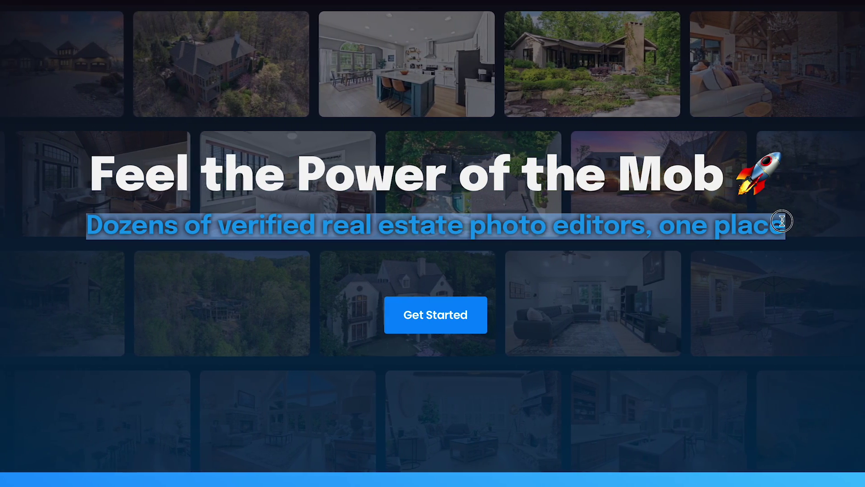
Scroll the Pixlmob homepage down to the Peer Reviews, Easy Payments and Post Production cards
scroll(786, 274, "down", 6)
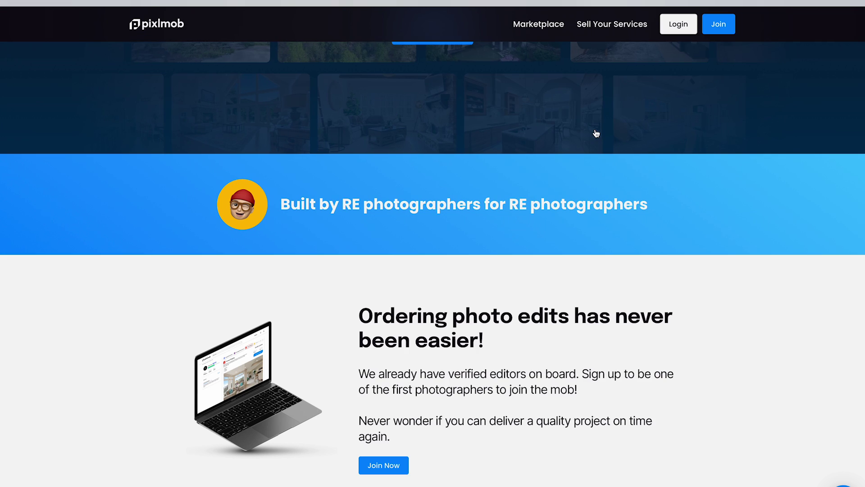
scroll(601, 146, "down", 5)
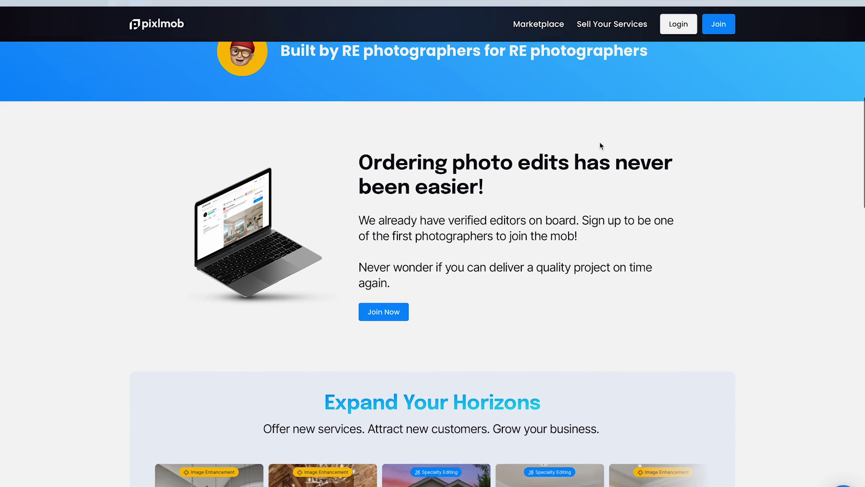
scroll(601, 146, "down", 3)
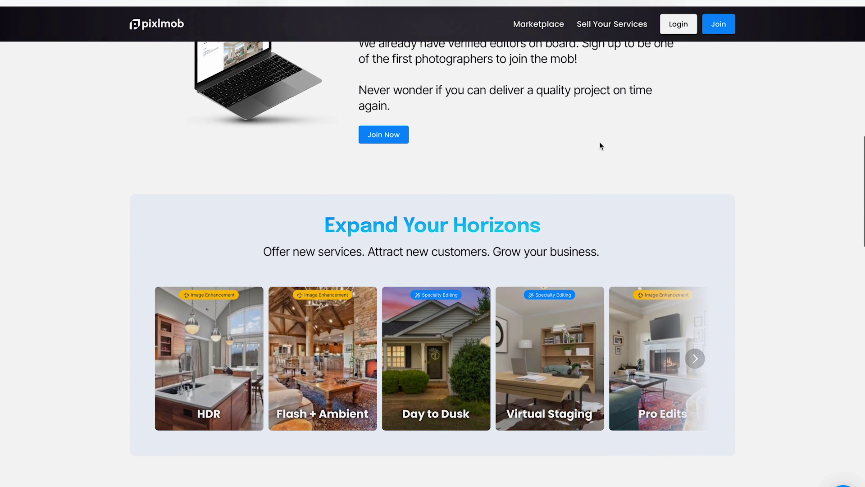
scroll(305, 410, "down", 4)
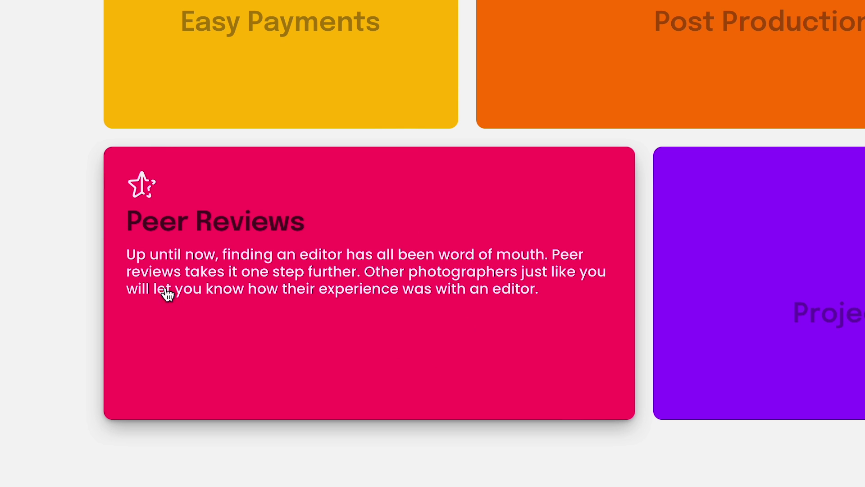
Highlight the reviewer's name and review text, then clear the highlight
left_click_drag(180, 368, 272, 363)
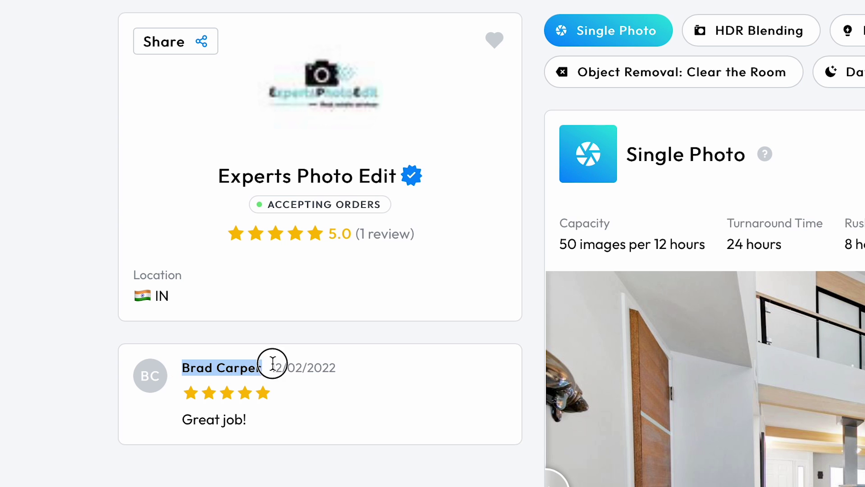
left_click_drag(333, 382, 397, 442)
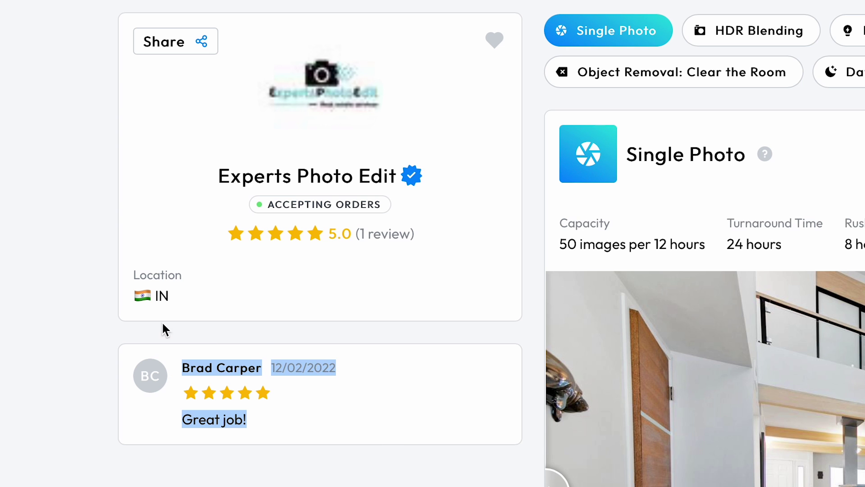
left_click(292, 425)
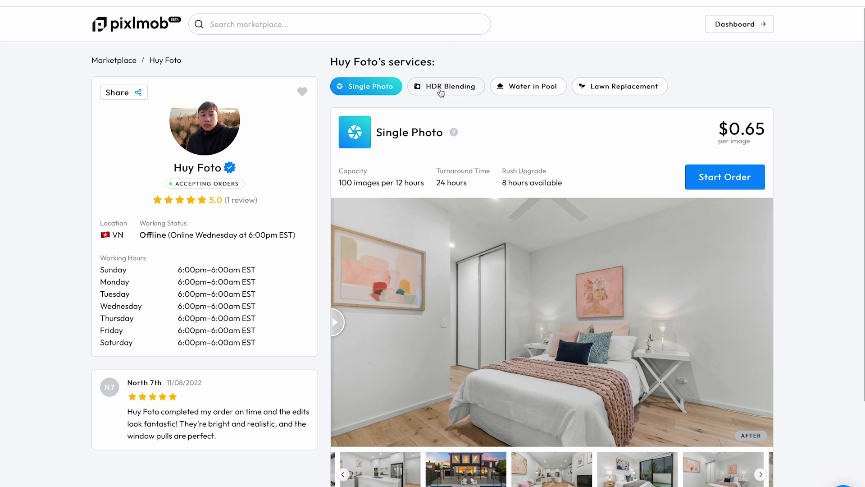
View the seller's HDR Blending and Water in Pool services and scroll the Marketplace grid
left_click(442, 91)
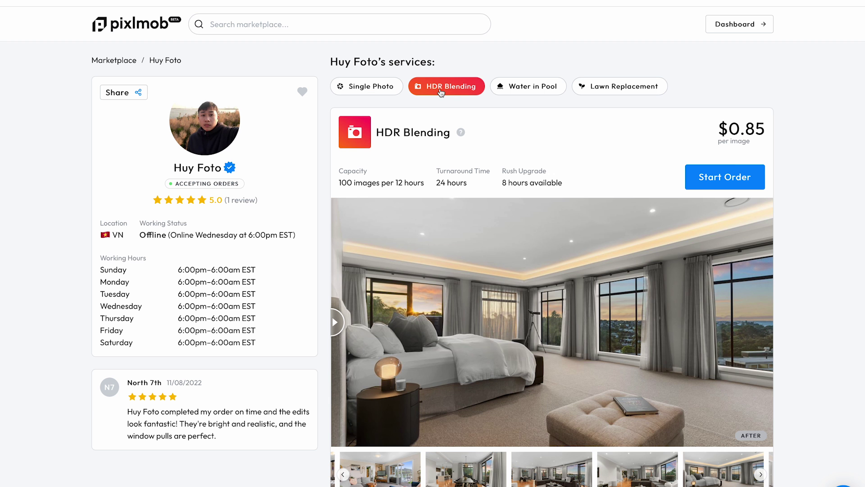
left_click(512, 91)
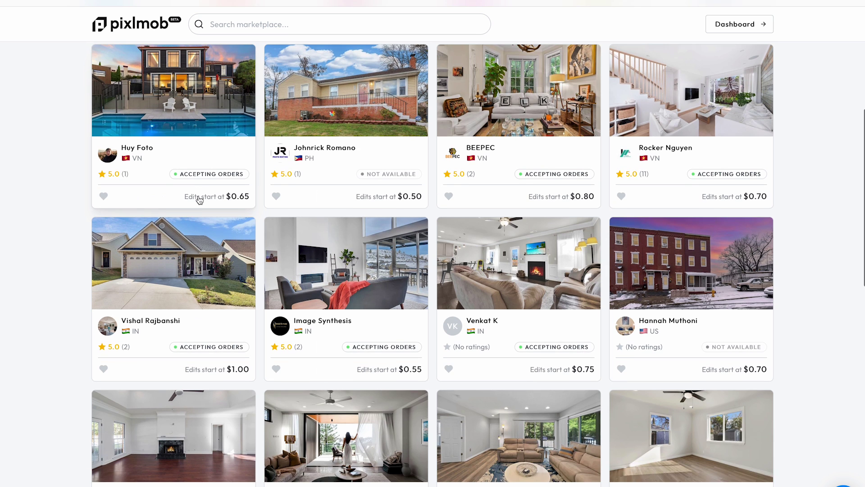
scroll(199, 198, "down", 3)
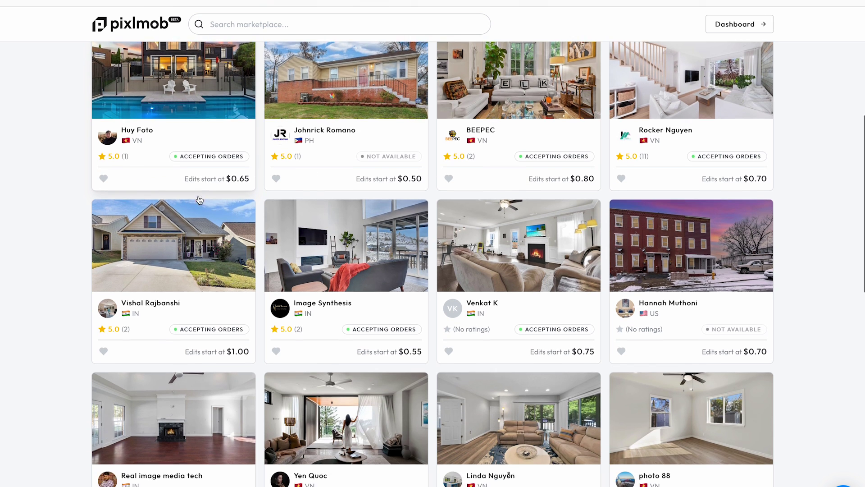
scroll(200, 200, "down", 4)
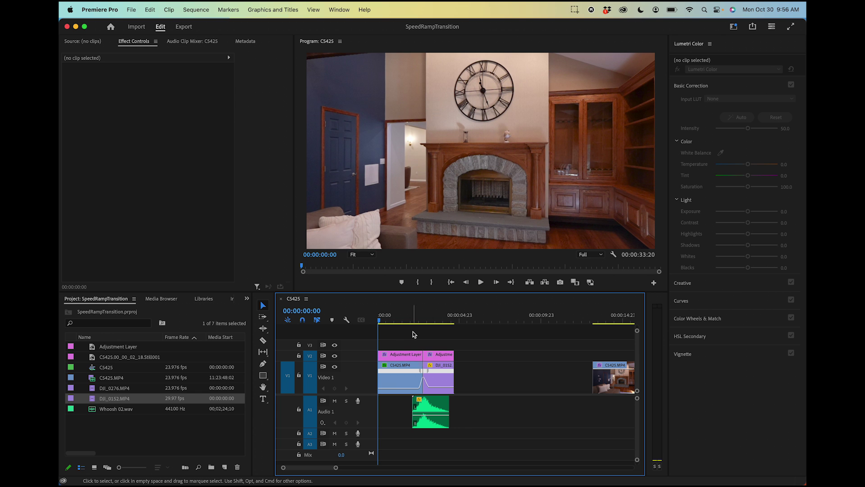
Play the sequence from the start and stop at 00:00:01:03
mouse_move(386, 319)
left_mouse_down()
mouse_move(405, 315)
mouse_move(380, 320)
left_mouse_up()
key("space")
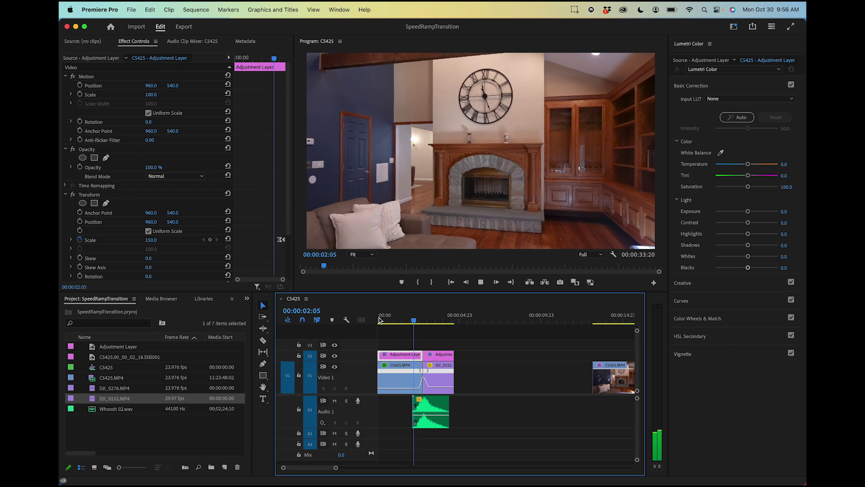
key("space")
left_click(393, 324)
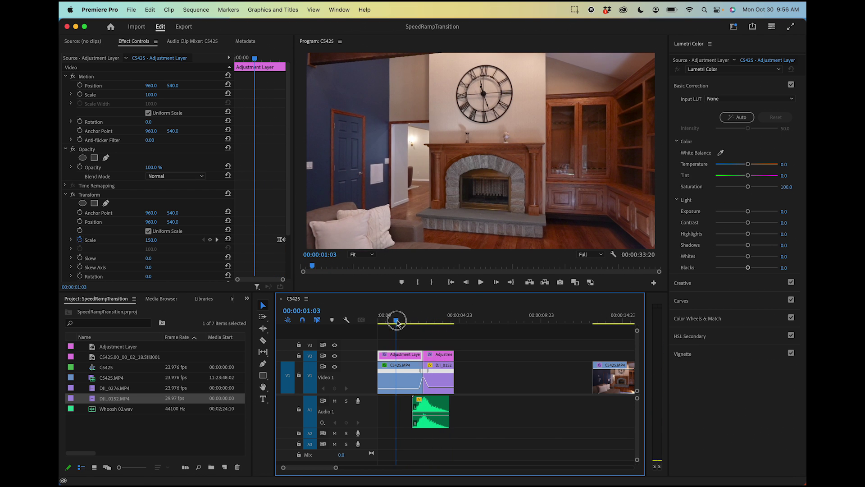
scroll(513, 362, "down", 5)
scroll(512, 362, "down", 5)
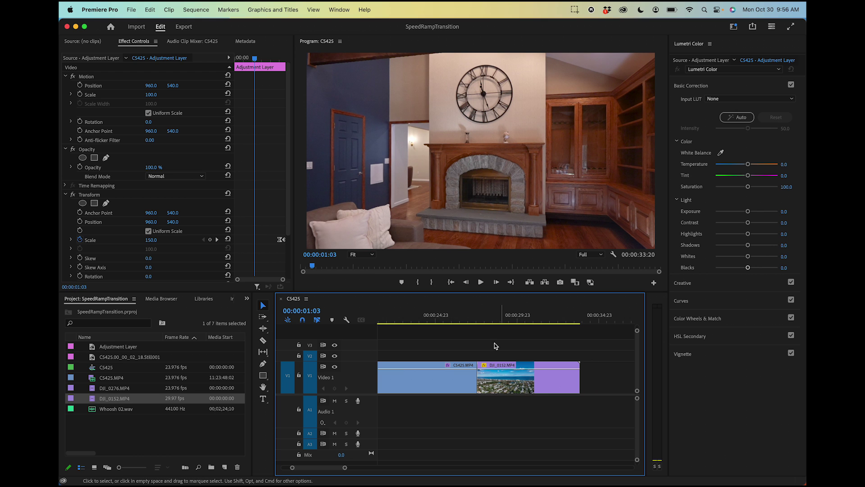
scroll(433, 372, "up", 8)
scroll(505, 383, "down", 4)
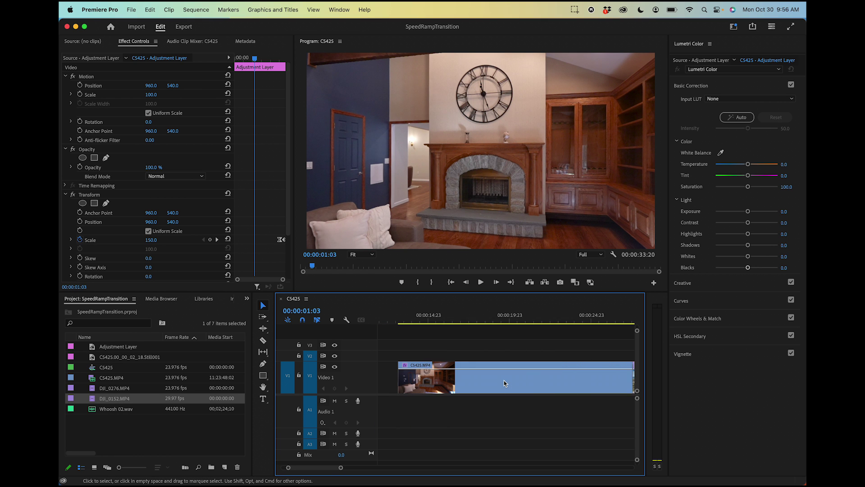
Preview the transition around 00:00:19:10–00:00:24:18, then open the C5425.MP4 clip's context menu
left_click_drag(446, 325, 489, 332)
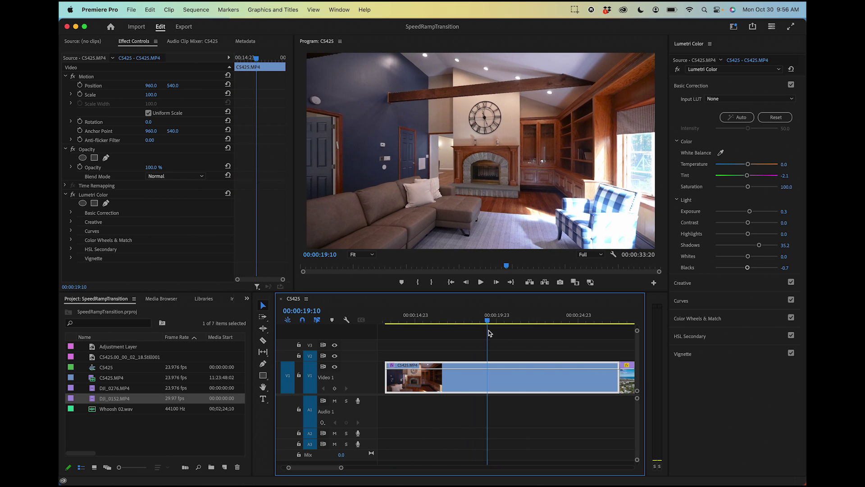
key("space")
key("space")
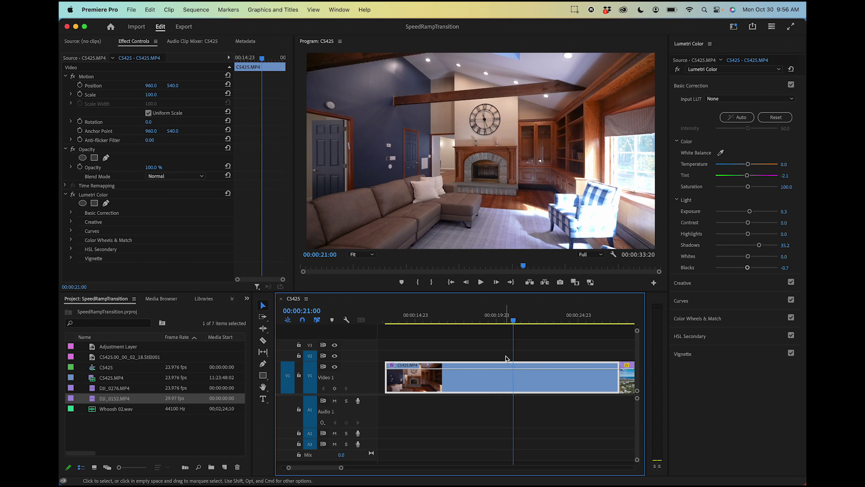
scroll(480, 350, "down", 2)
left_click_drag(409, 320, 471, 323)
left_click(530, 318)
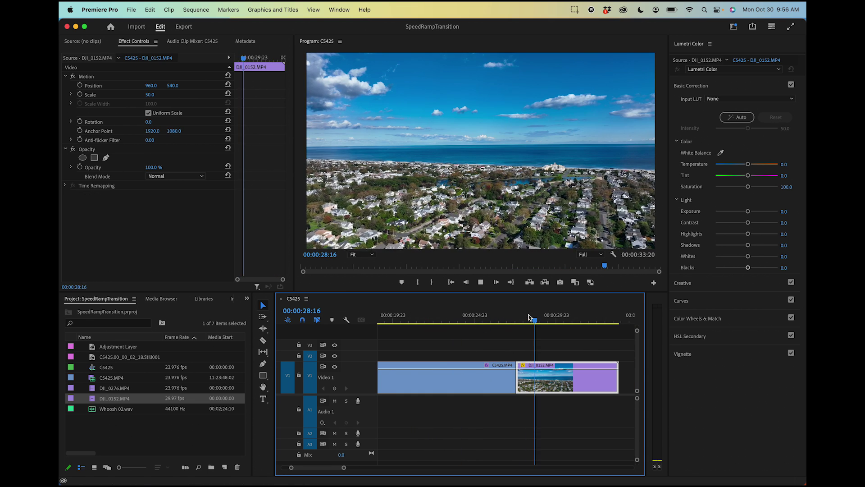
left_click_drag(533, 318, 379, 320)
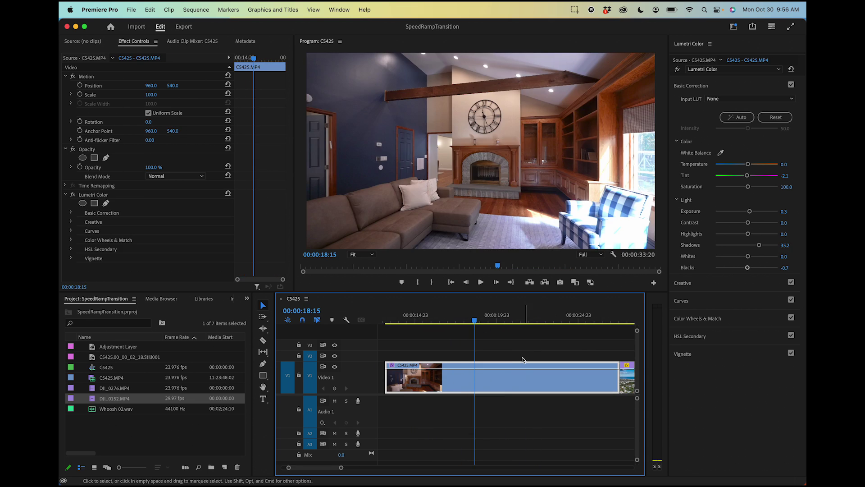
right_click(468, 386)
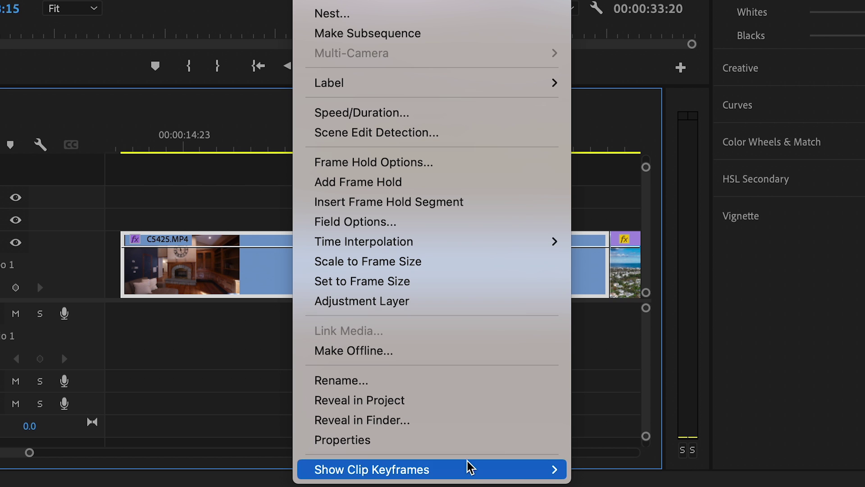
Show C5425.MP4's Time Remapping > Speed keyframe line
mouse_move(552, 478)
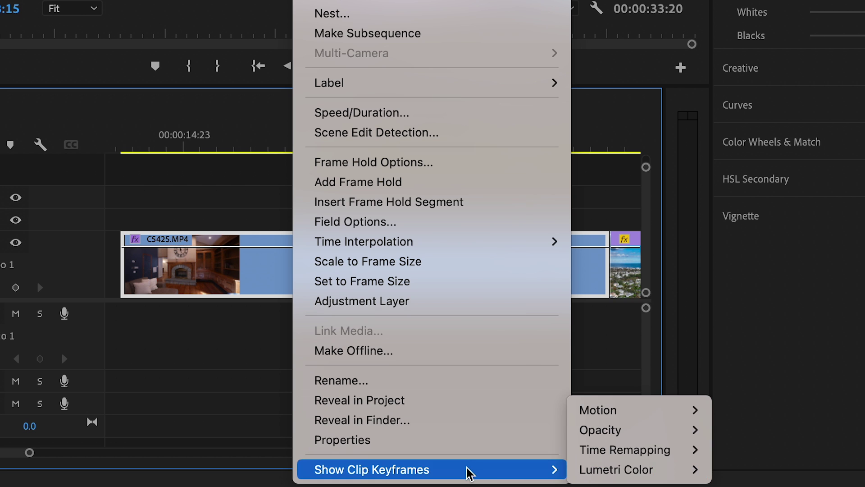
mouse_move(619, 449)
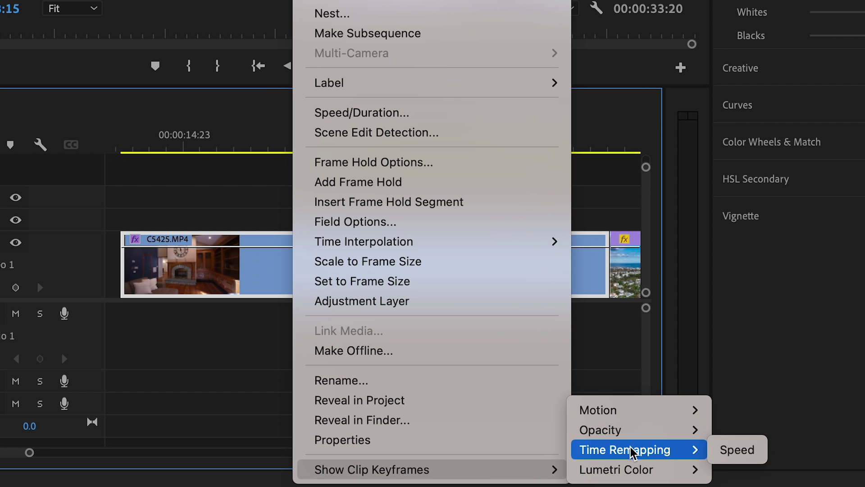
left_click(721, 450)
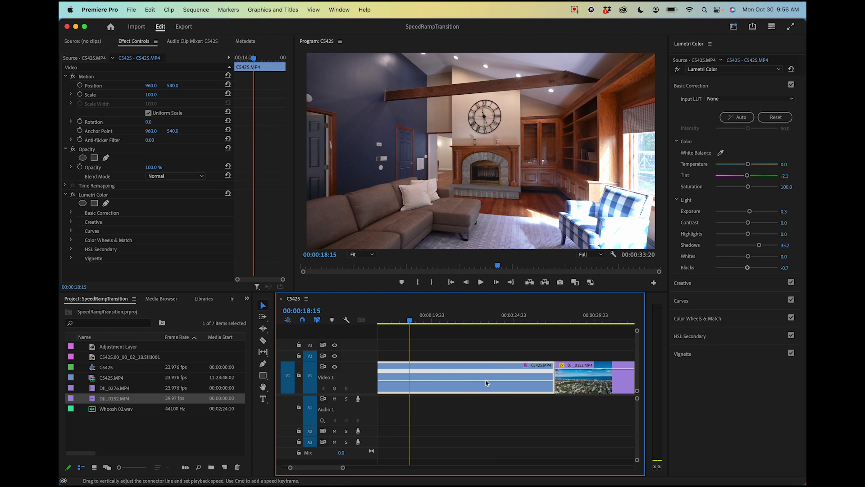
Play from 00:00:15:13, scrub to 00:00:26:07 and select the DJI_0152.MP4 clip
scroll(464, 351, "up", 3)
left_click(437, 320)
key("space")
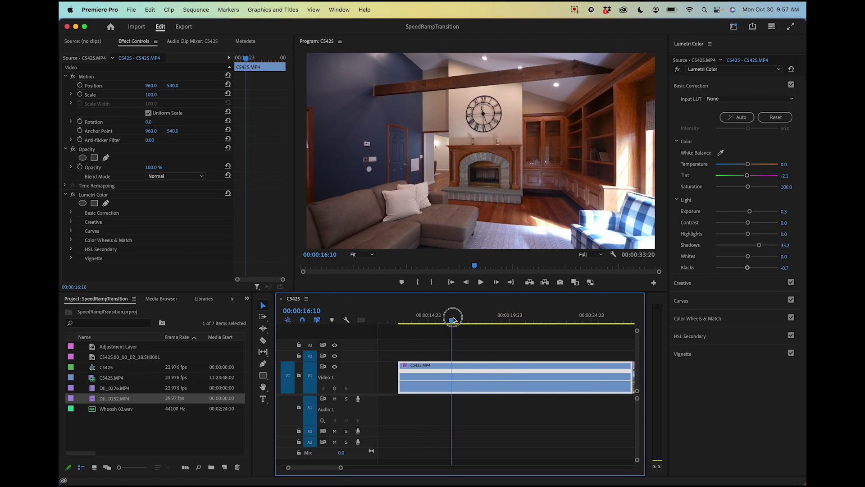
key("space")
scroll(478, 334, "down", 6)
left_click_drag(413, 321, 444, 321)
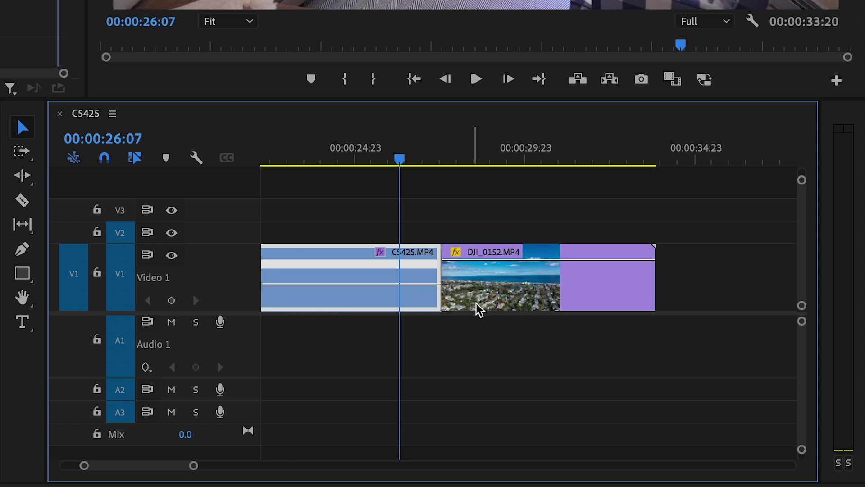
left_click(468, 288)
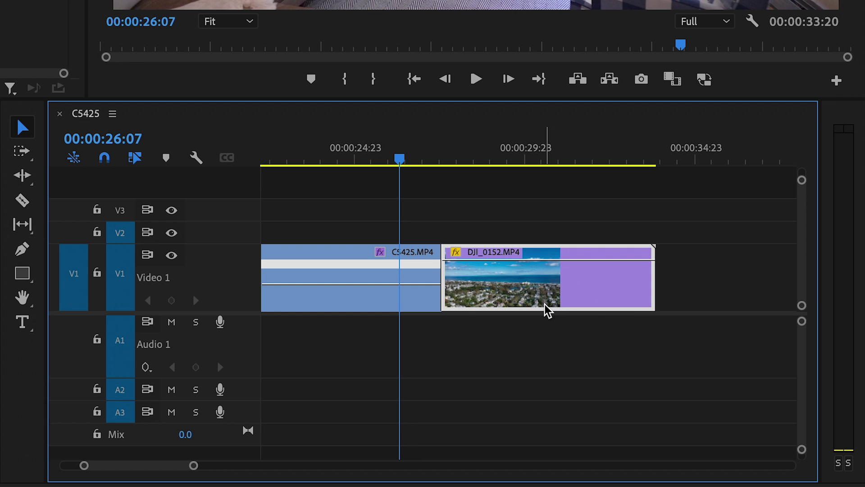
Add a speed keyframe on C5425.MP4 at 00:00:17:18
scroll(547, 310, "left", 1)
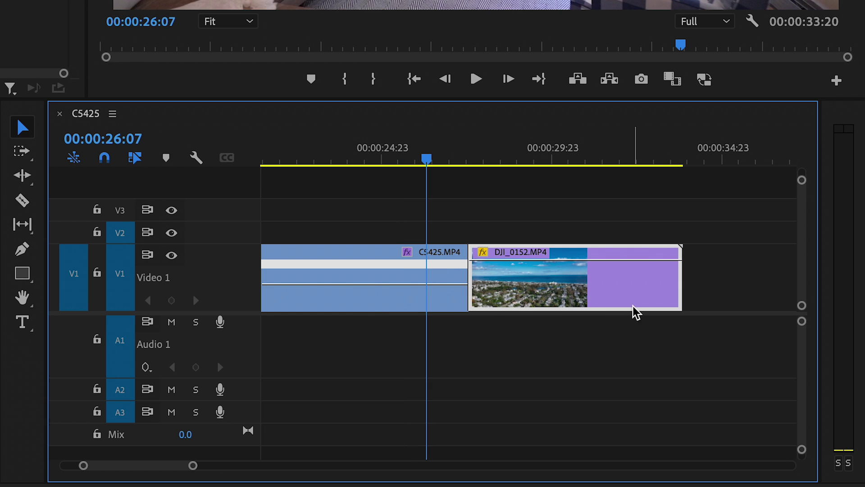
scroll(604, 287, "left", 6)
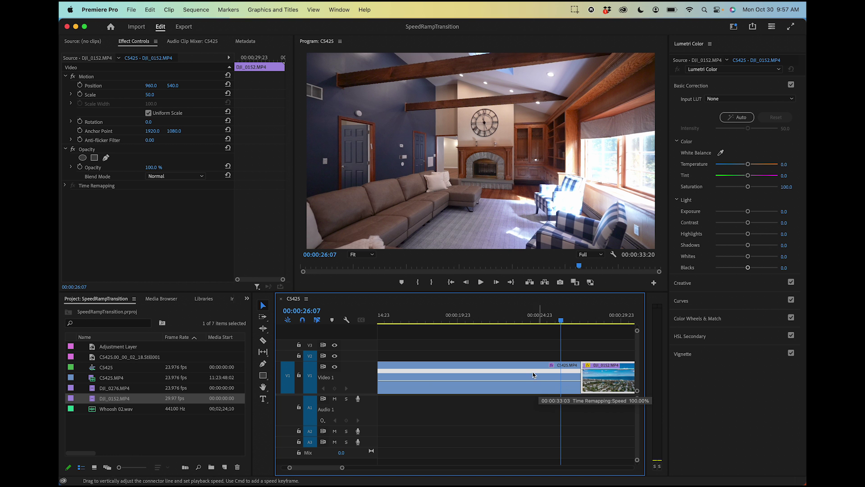
left_click_drag(427, 315, 461, 324)
scroll(446, 344, "left", 2)
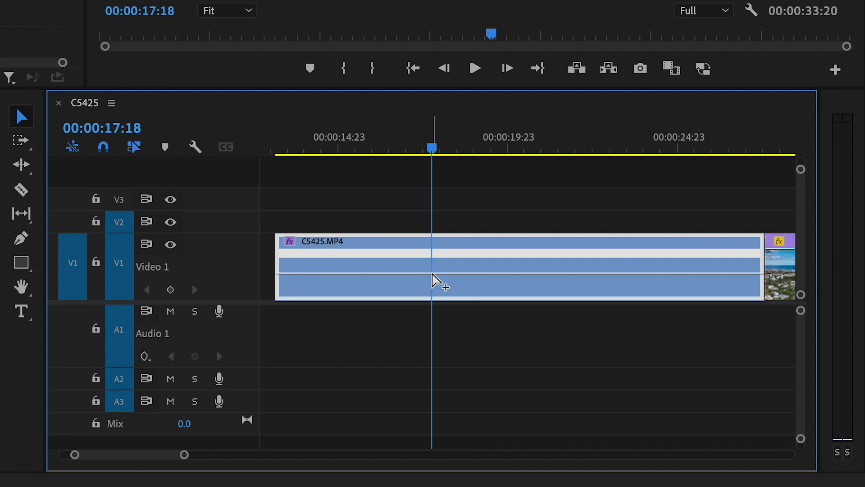
left_click(431, 273, "ctrl")
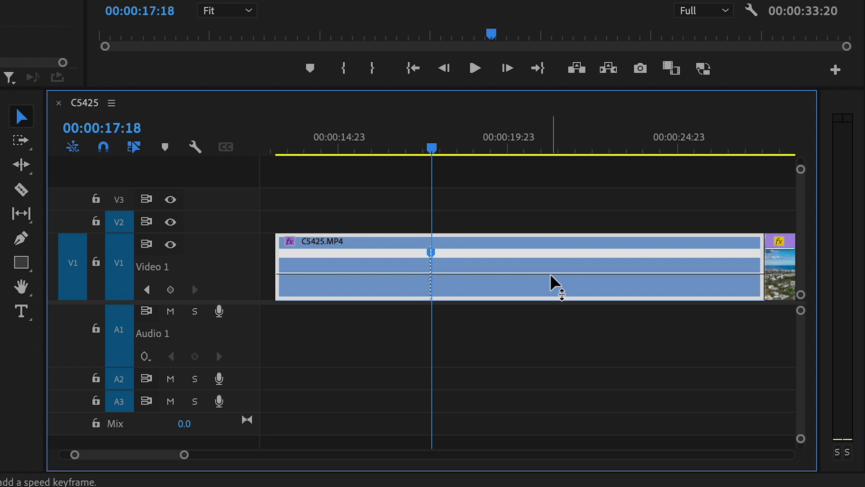
Raise C5425.MP4's speed after the keyframe to about 2060%
mouse_move(562, 283)
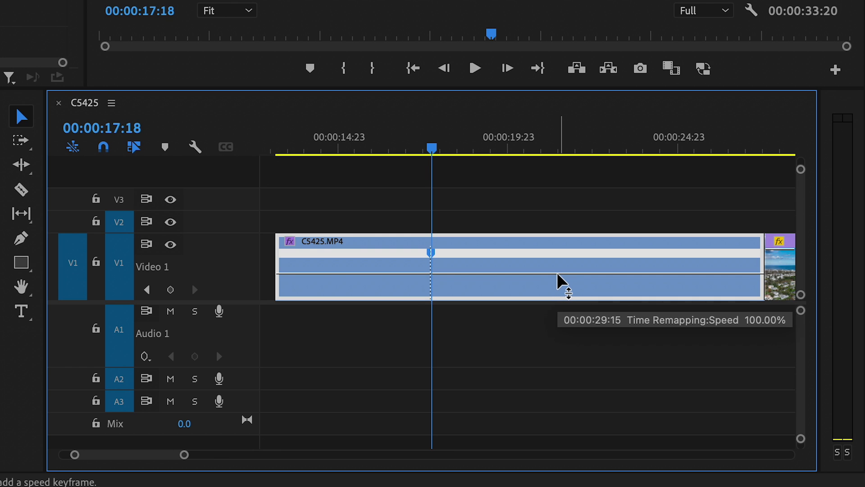
left_click_drag(563, 283, 563, 257)
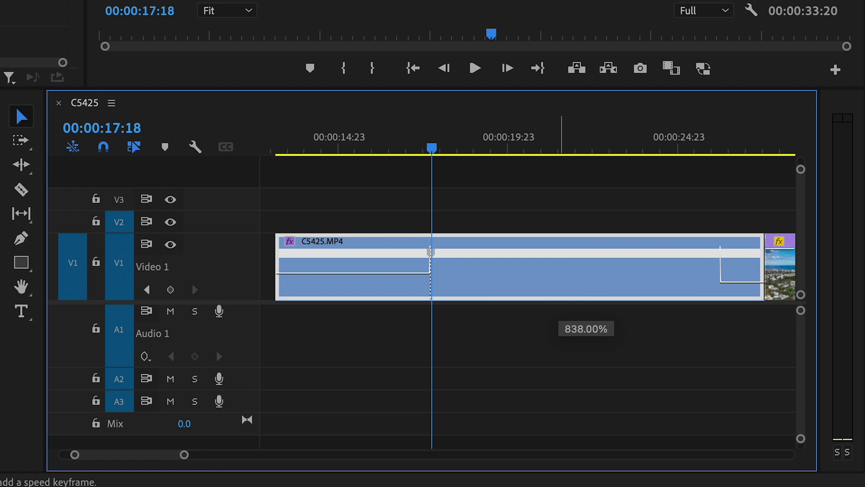
left_click_drag(586, 289, 586, 270)
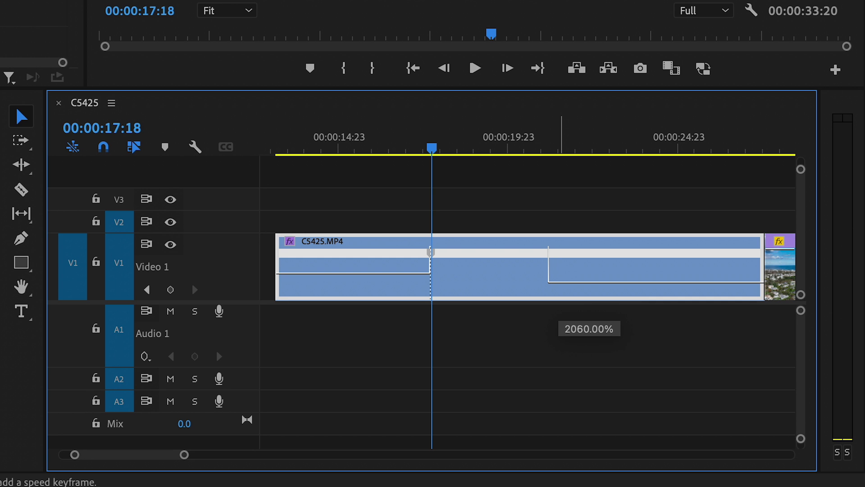
left_click_drag(585, 254, 586, 252)
Replay the sped-up section several times to review the ramp
key("space")
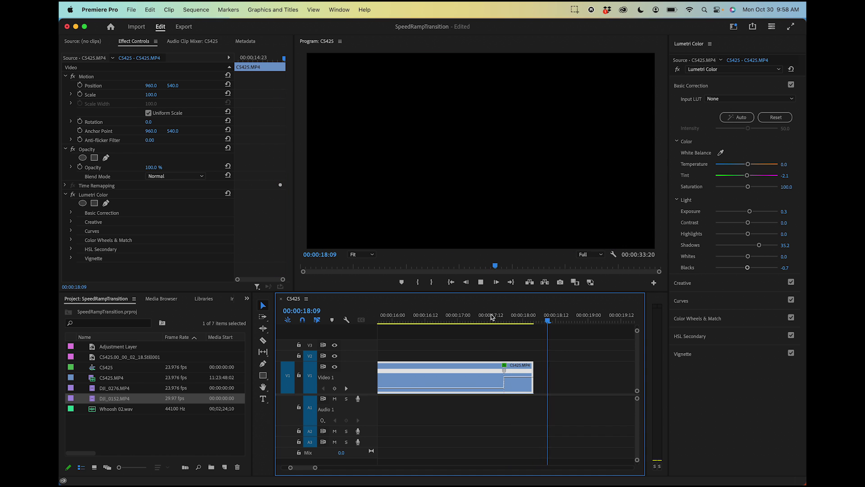
left_click(491, 317)
key("space")
left_click(494, 321)
key("space")
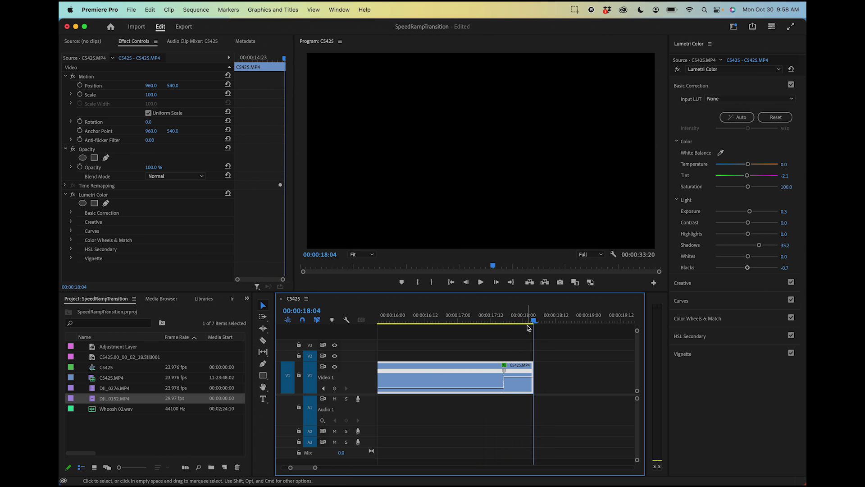
Split the speed keyframe into a wide gradual ramp and bend it into an eased curve
left_click_drag(531, 320, 485, 326)
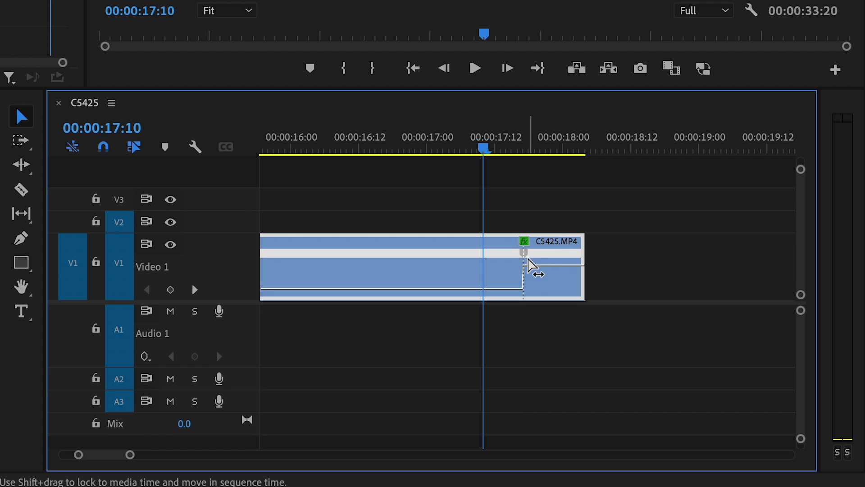
left_click(528, 256)
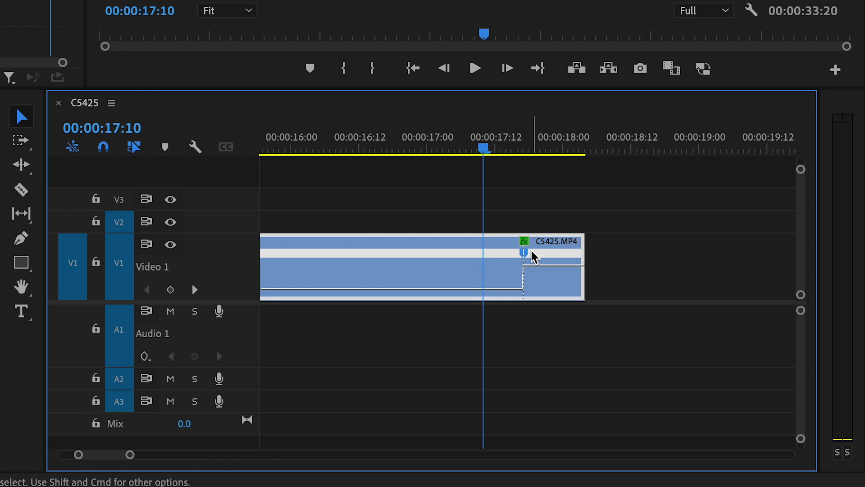
left_click_drag(527, 255, 575, 257)
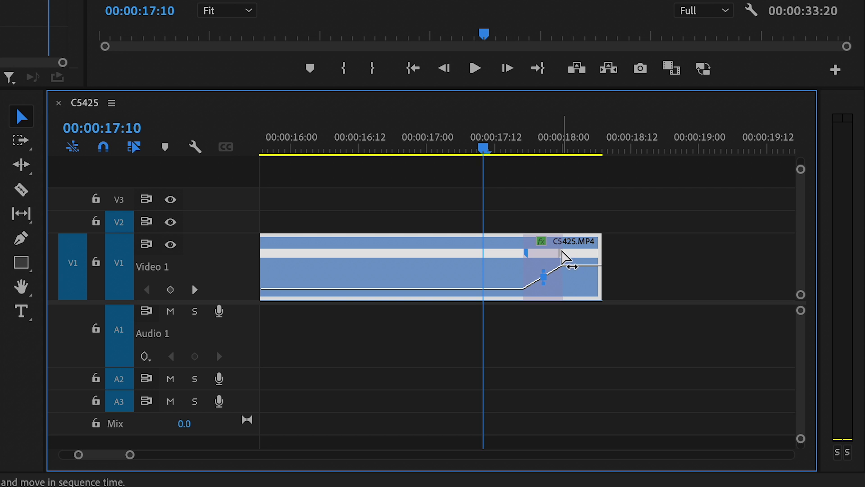
left_click_drag(563, 253, 586, 253)
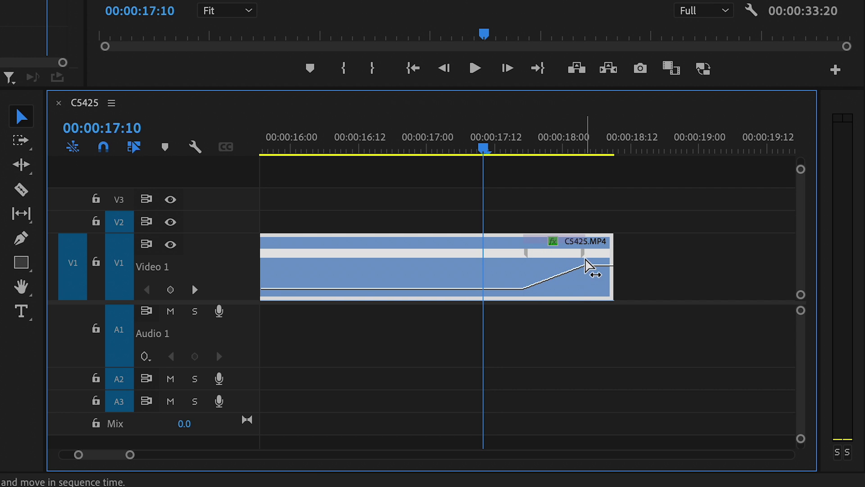
left_click(586, 255)
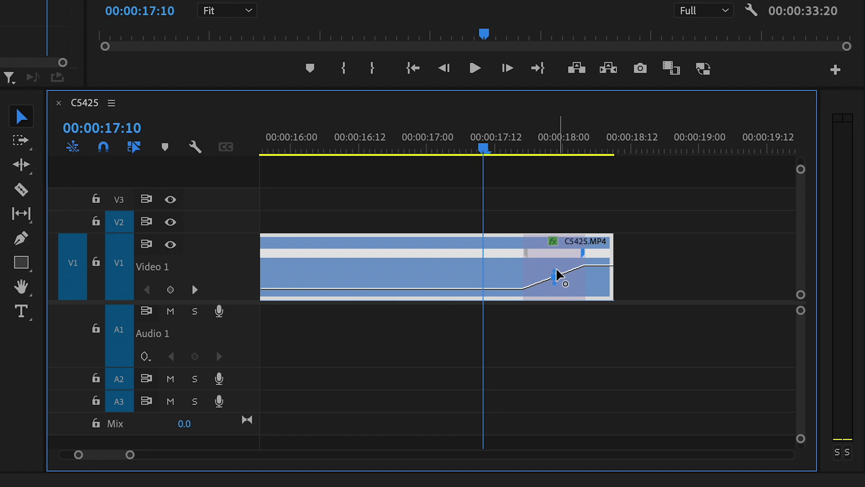
left_click_drag(558, 276, 614, 208)
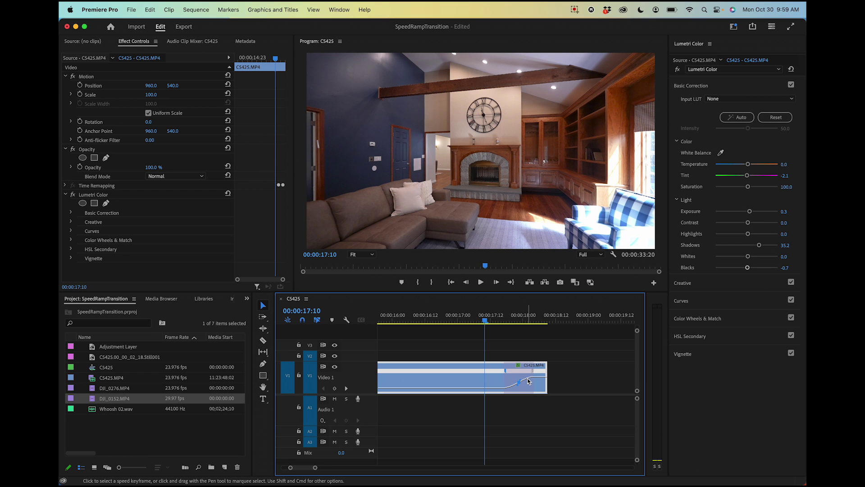
Play the eased ramp from 00:00:16:21 and settle the playhead at 00:00:17:20
left_click(449, 316)
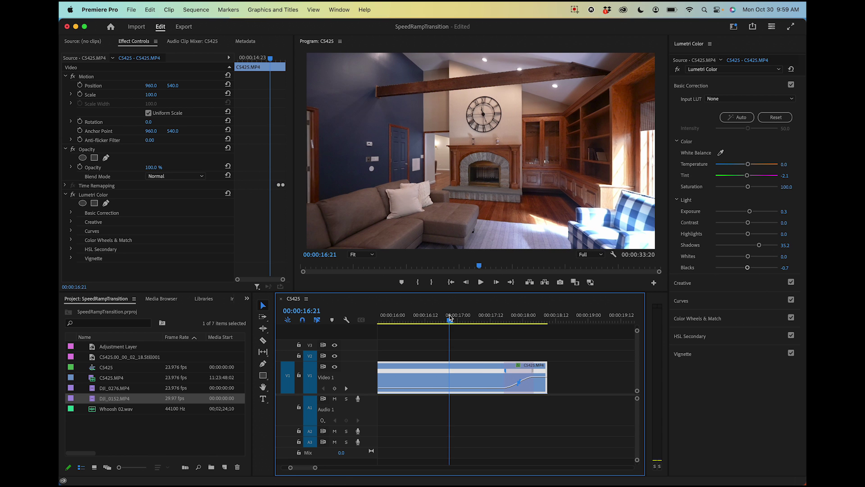
key("space")
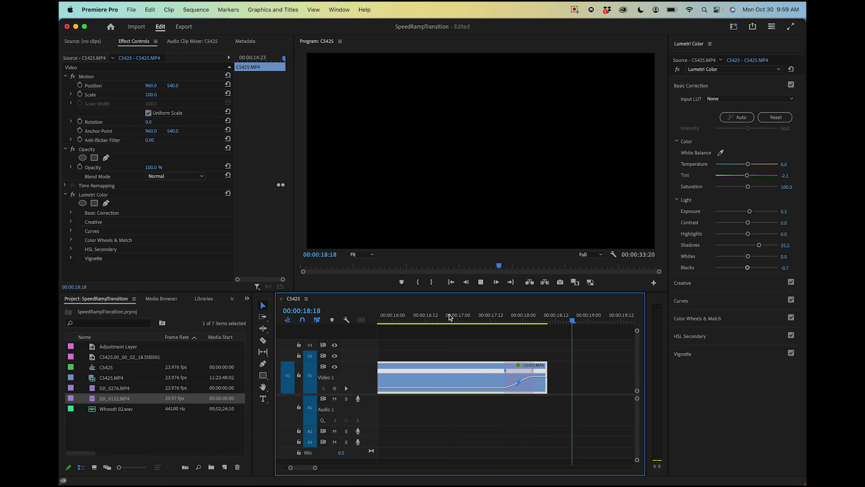
left_click_drag(472, 318, 504, 318)
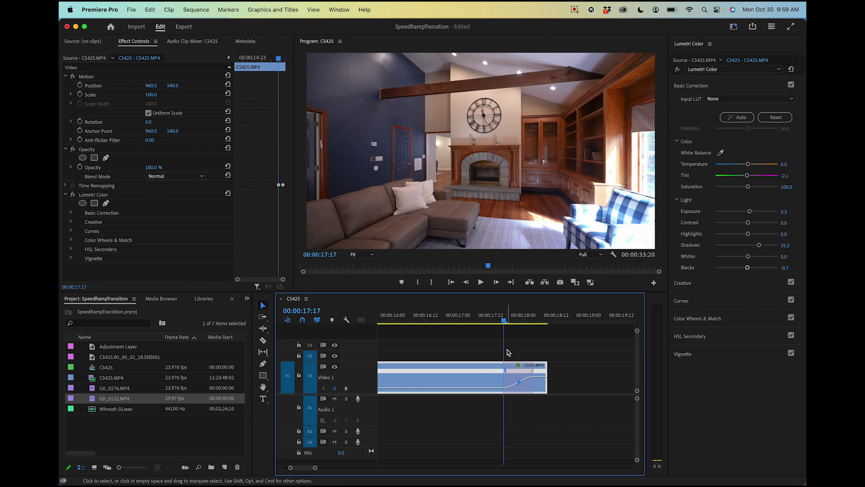
left_click_drag(504, 322, 471, 333)
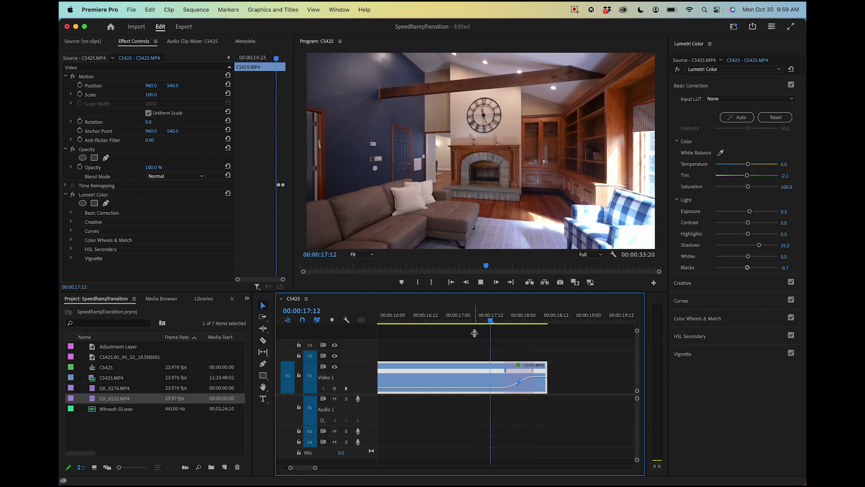
Raise C5425.MP4's end speed to about 3330% and replay the ramp
left_click_drag(606, 270, 589, 283)
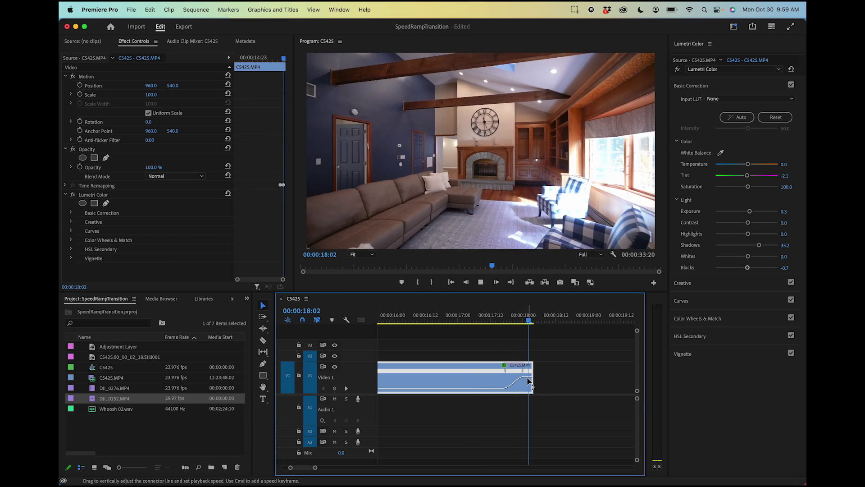
left_click_drag(530, 382, 532, 381)
key("space")
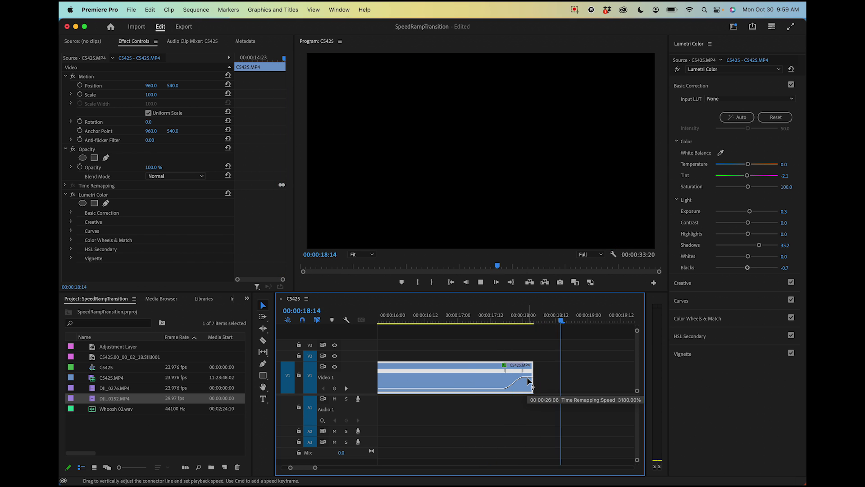
left_click(489, 320)
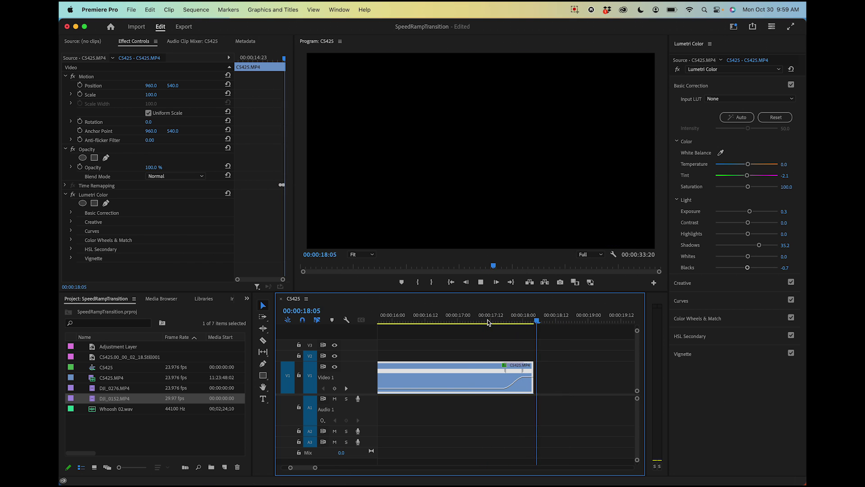
key("space")
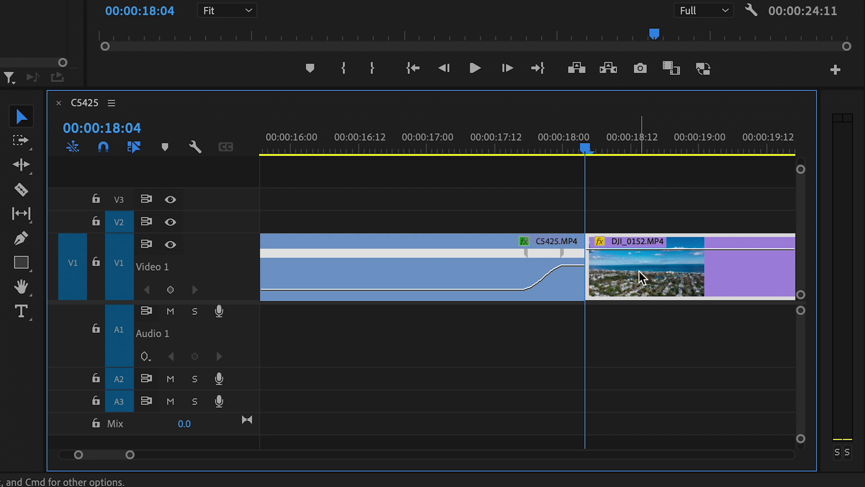
scroll(626, 245, "right", 3)
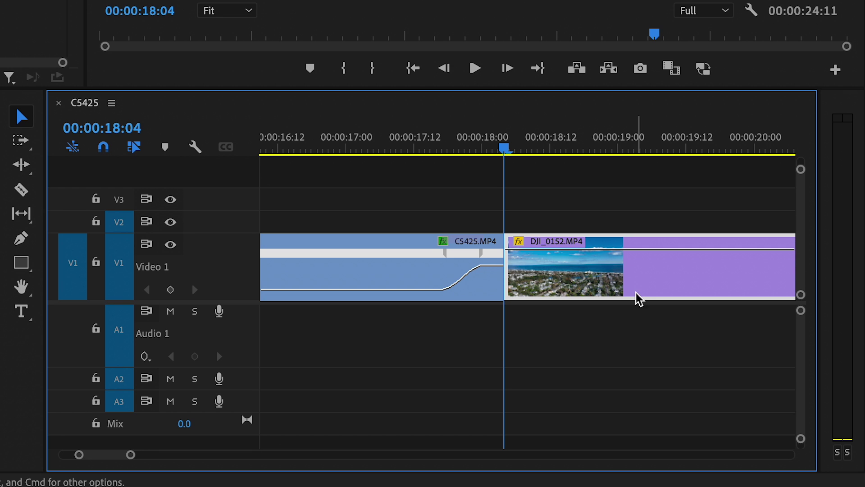
right_click(586, 284)
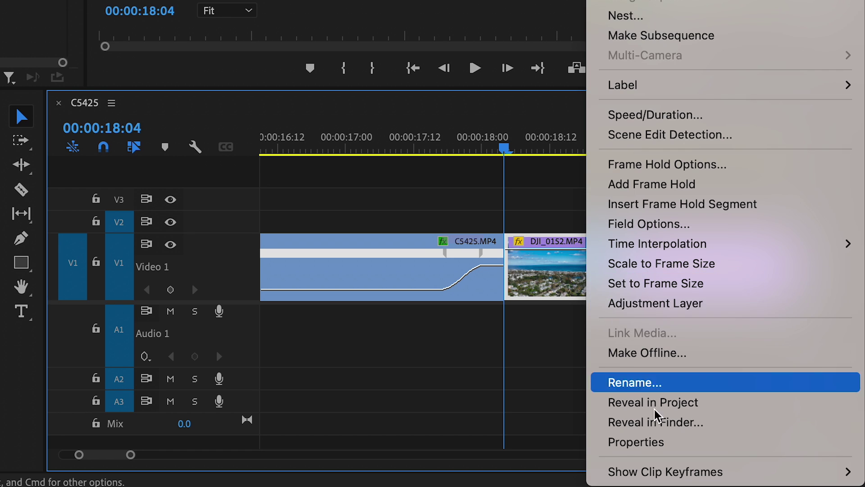
Show DJI_0152's speed line and add a speed keyframe at 00:00:21:14
mouse_move(671, 472)
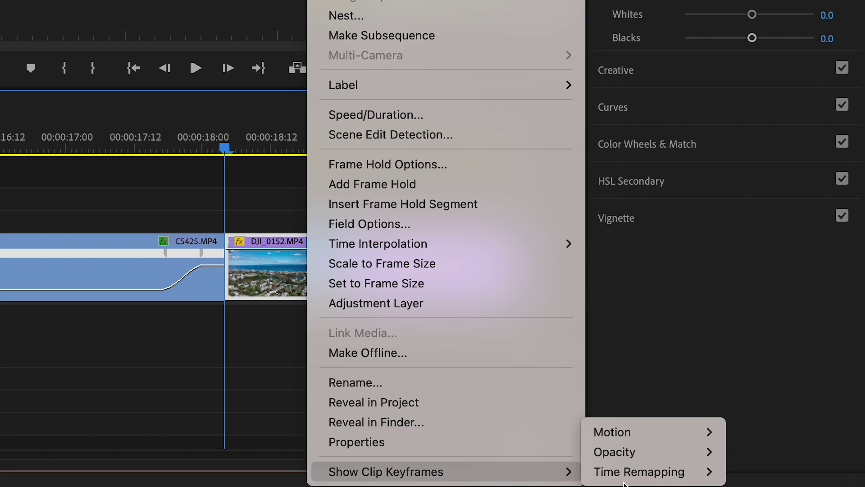
left_click(743, 472)
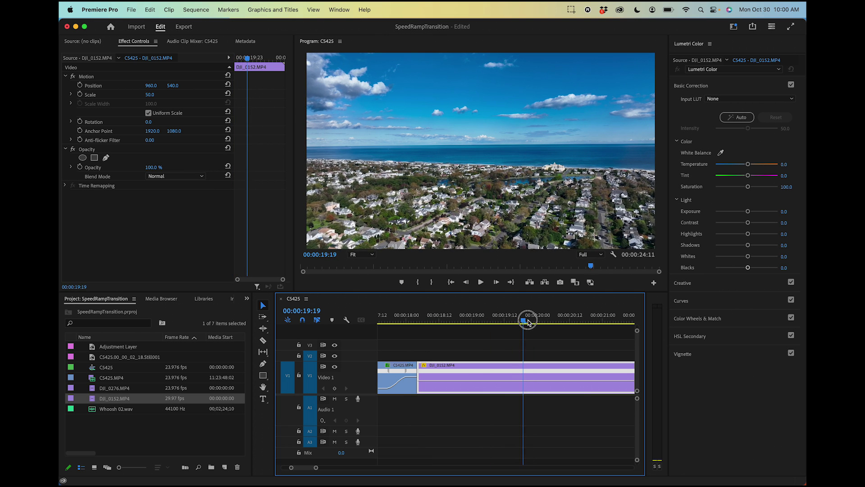
left_click_drag(528, 322, 593, 323)
key("minus")
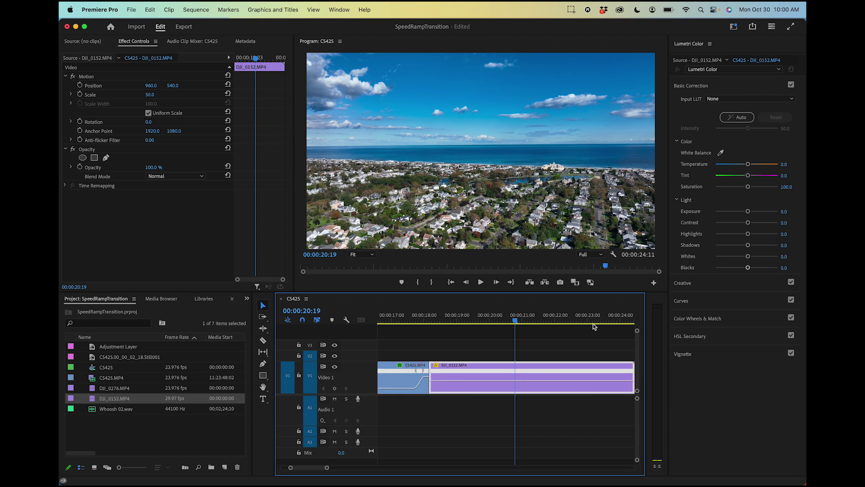
key("minus")
left_click_drag(511, 319, 525, 320)
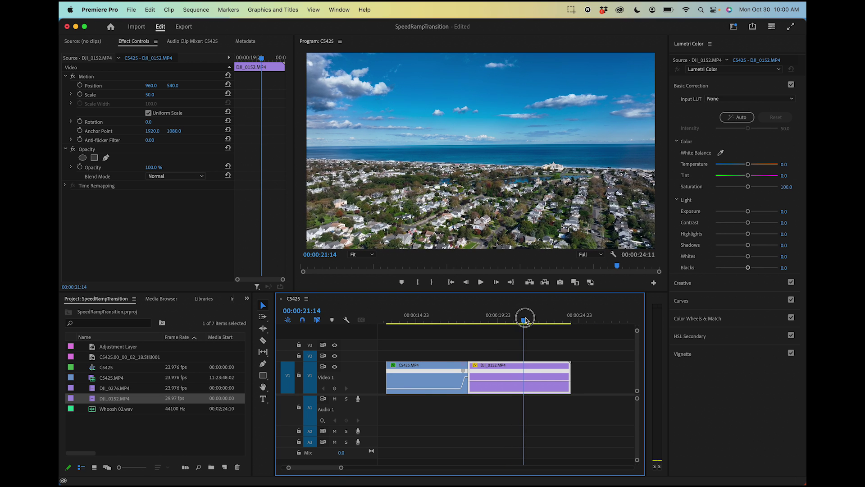
left_click(525, 384, "ctrl")
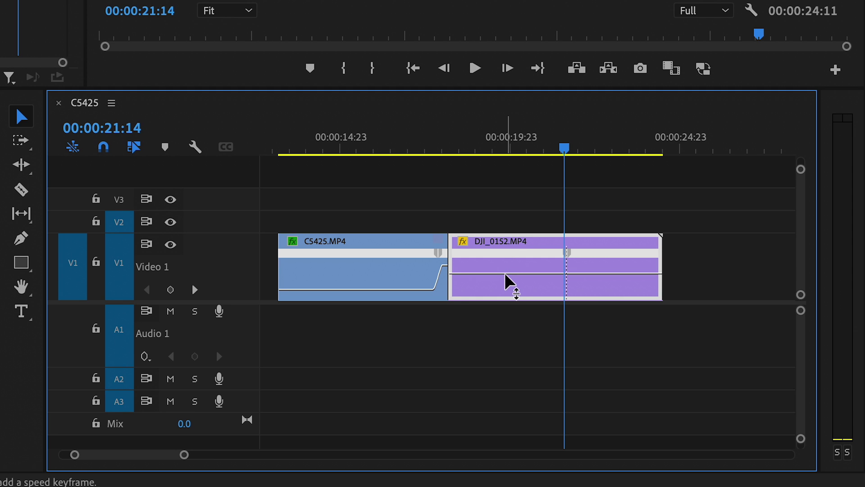
Speed up DJI_0152's opening, shift its keyframe earlier and widen the ramp
mouse_move(508, 283)
left_click_drag(508, 283, 508, 292)
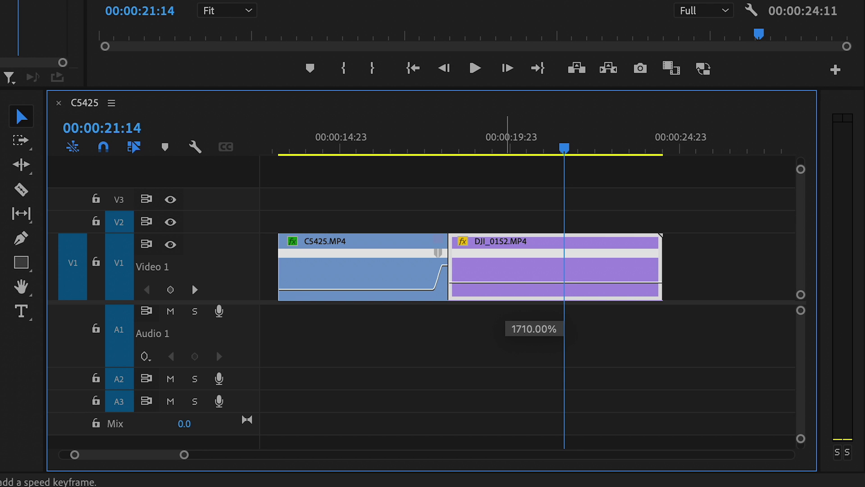
left_click_drag(508, 281, 508, 287)
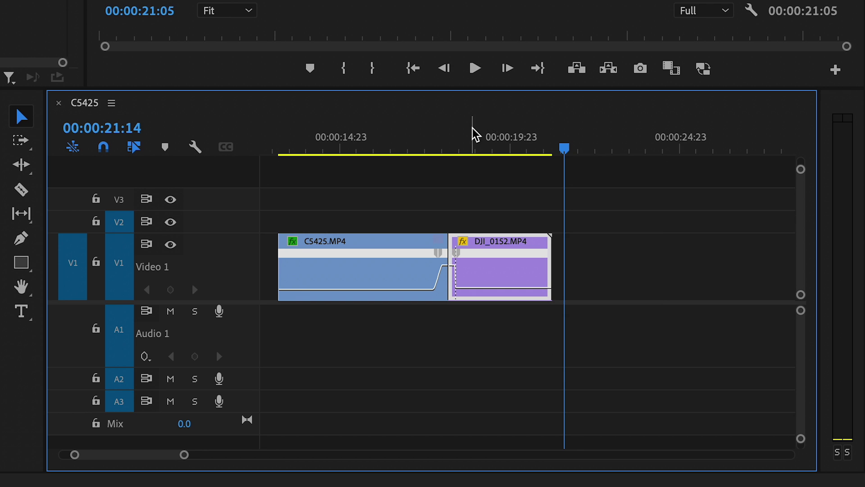
left_click(451, 135)
key("=")
key("=")
key("=")
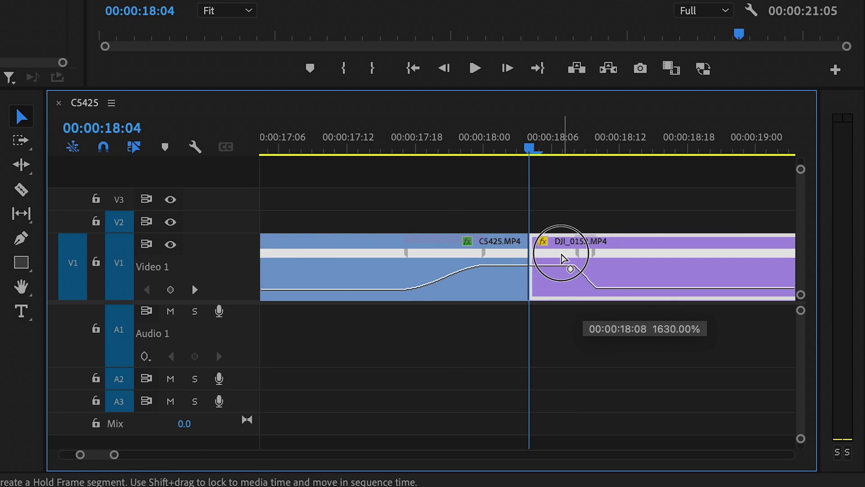
left_click_drag(562, 258, 531, 263)
left_click_drag(594, 252, 546, 247)
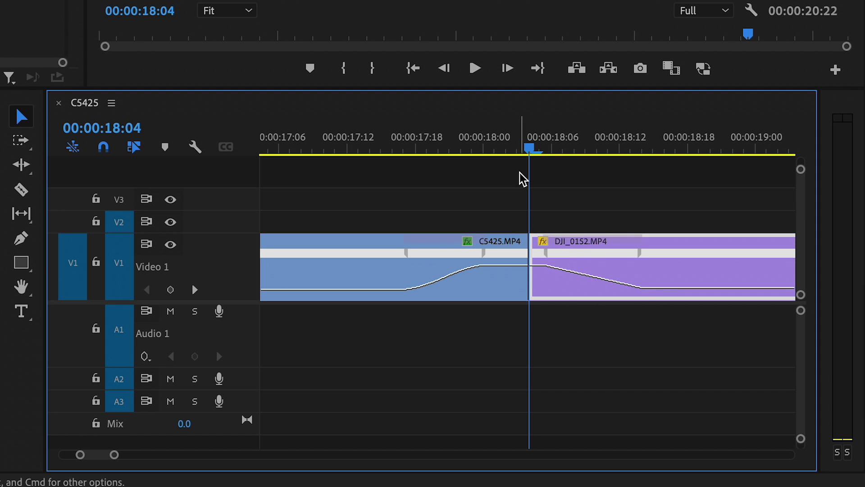
Preview the drone-clip ramp from 00:00:17:11 before the cut
left_click(334, 144)
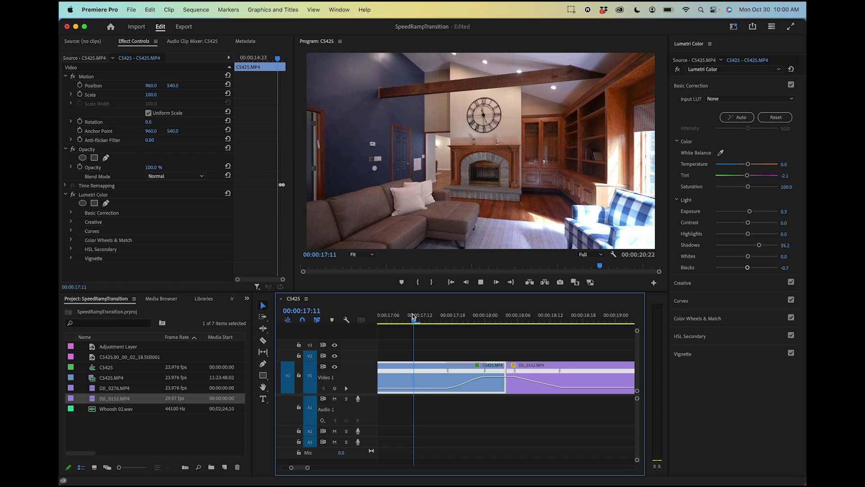
key("space")
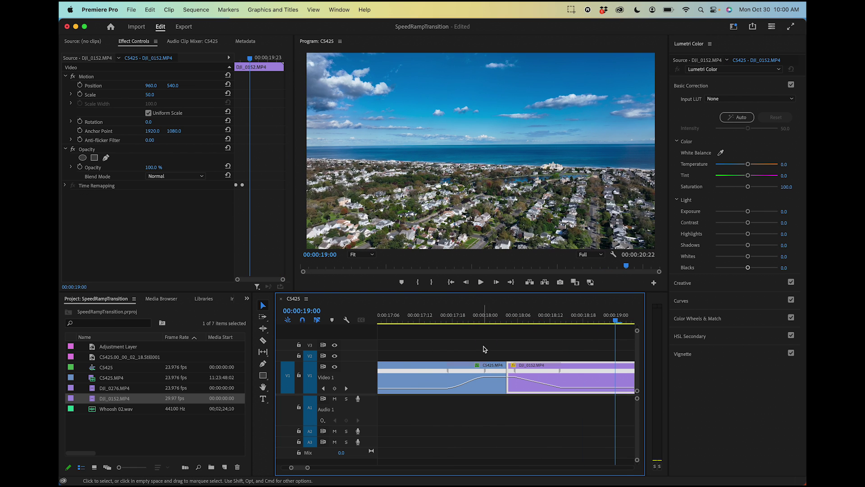
left_click(559, 370)
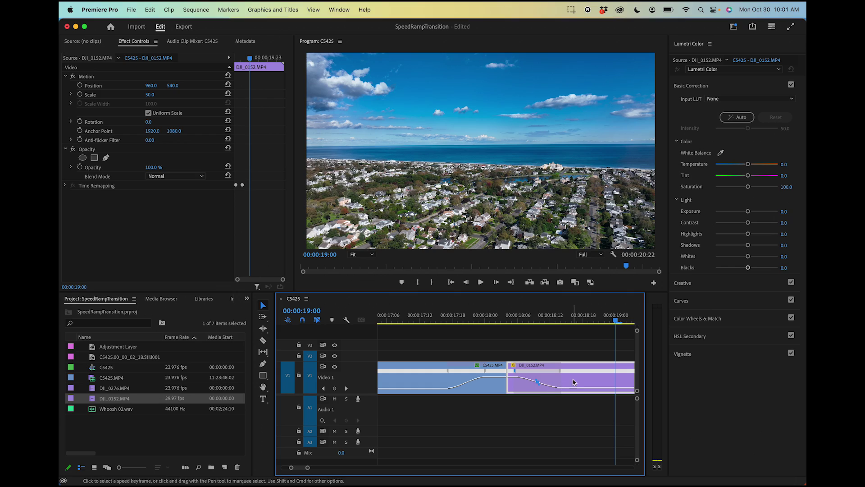
key("shift+k")
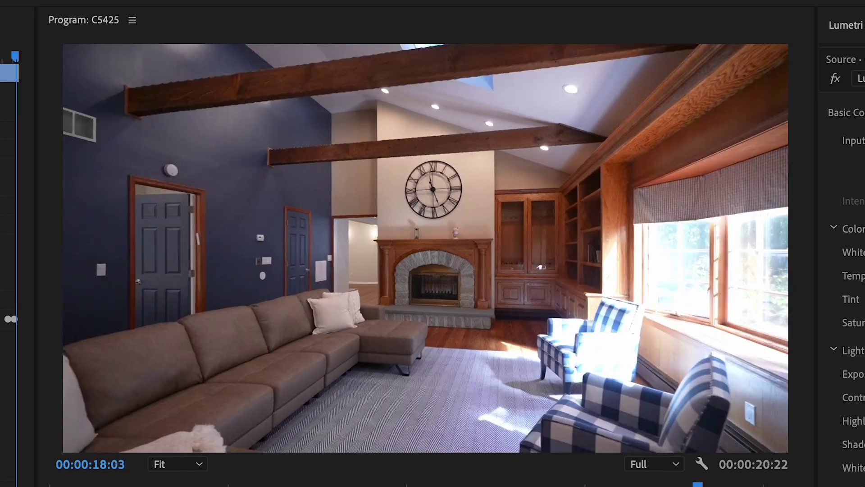
left_click(420, 323)
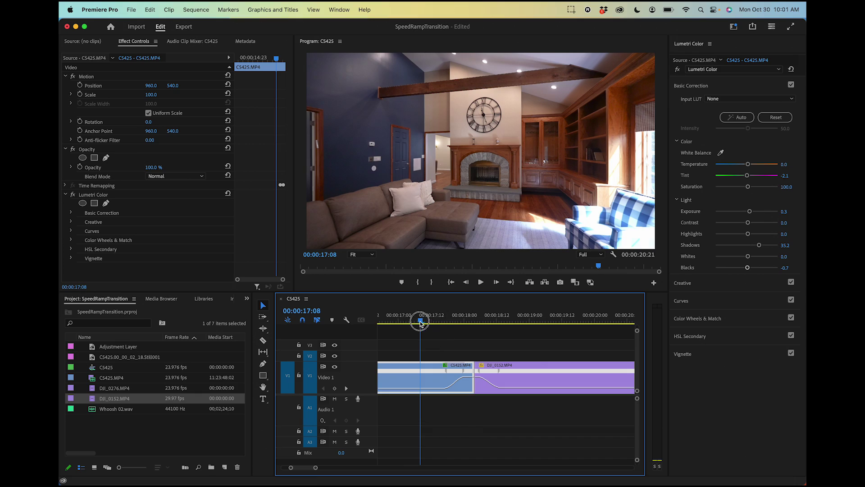
left_click_drag(420, 323, 458, 330)
scroll(458, 330, "left", 8)
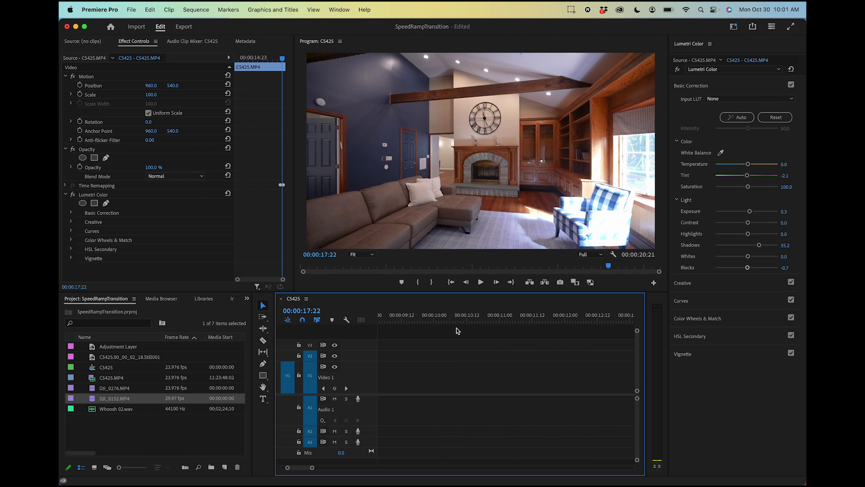
scroll(457, 331, "left", 10)
left_click(547, 321)
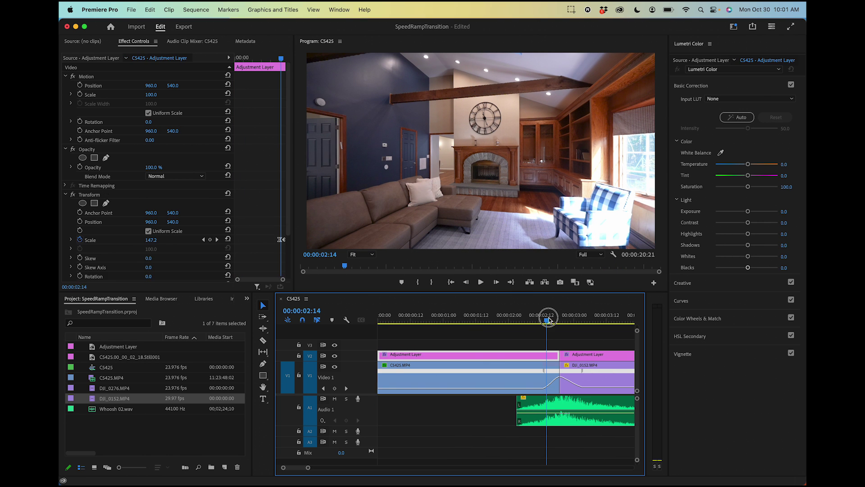
left_click_drag(548, 319, 553, 320)
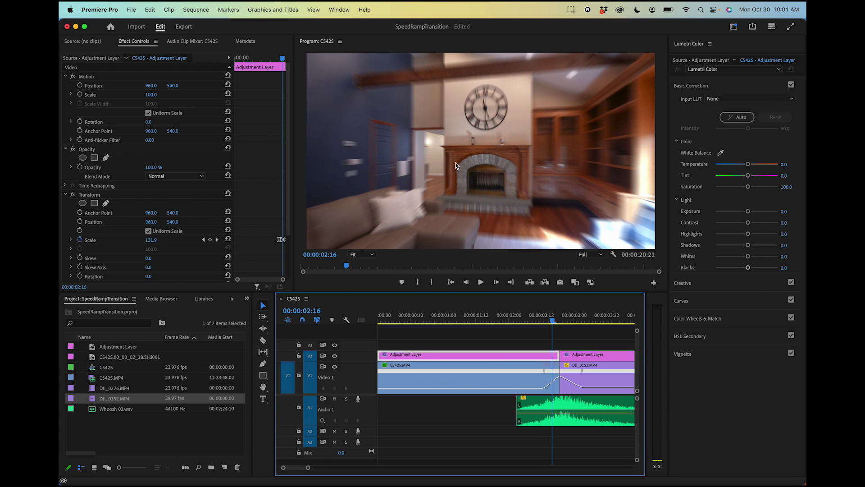
scroll(561, 343, "right", 14)
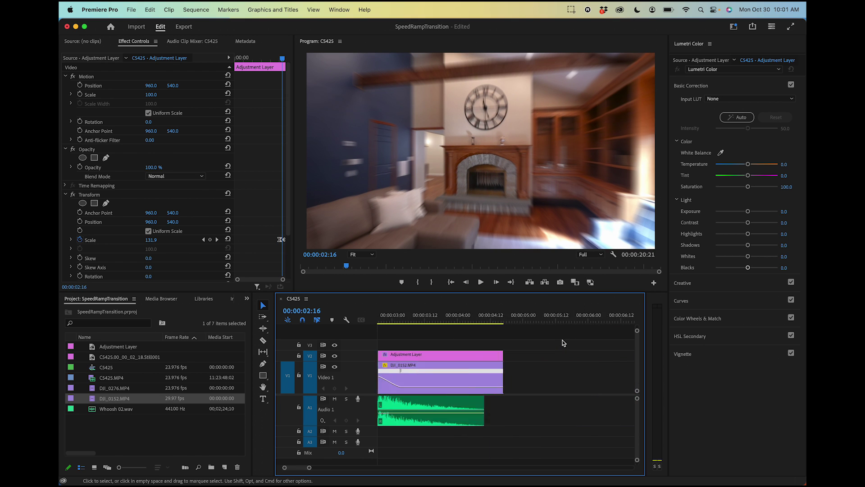
Create a new adjustment layer and place it on V2 above both clips
left_click(561, 321)
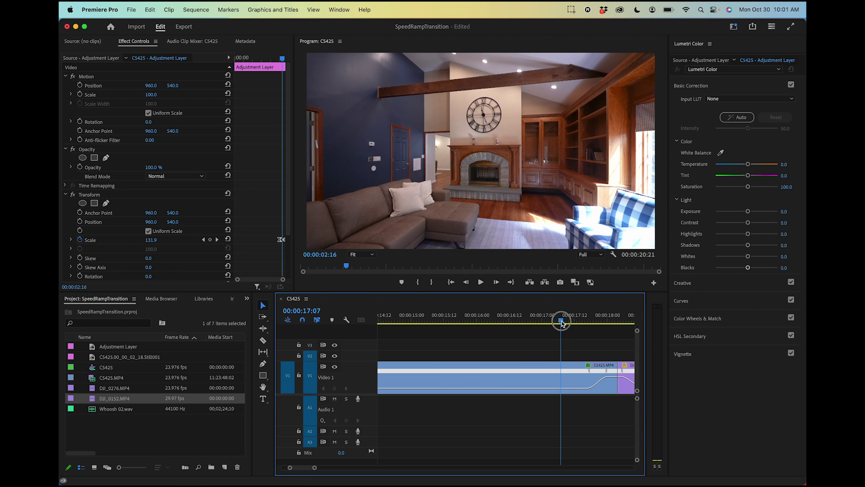
key("minus")
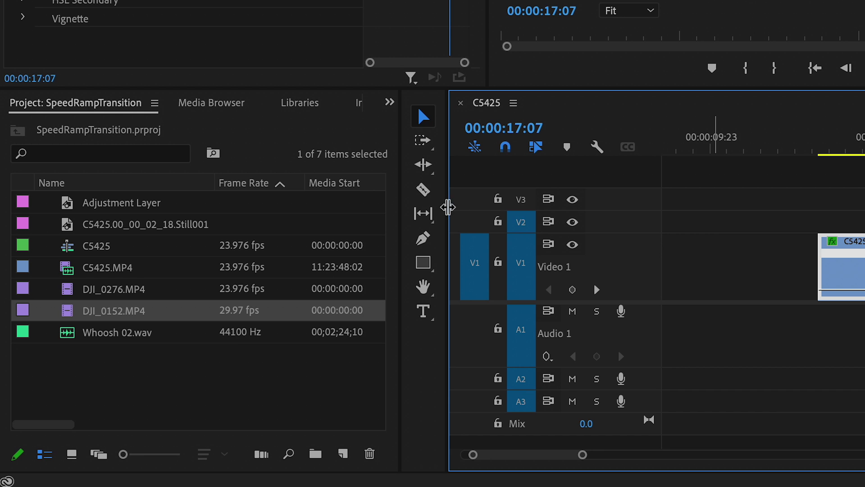
scroll(224, 455, "right", 5)
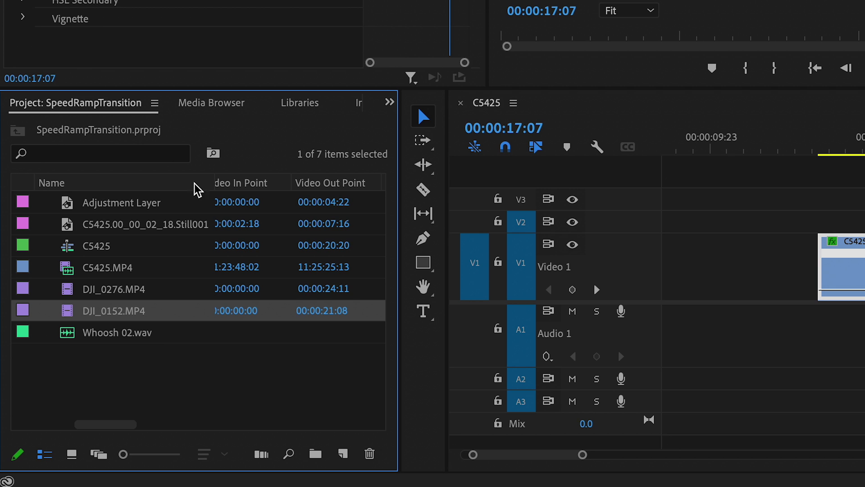
left_click(344, 454)
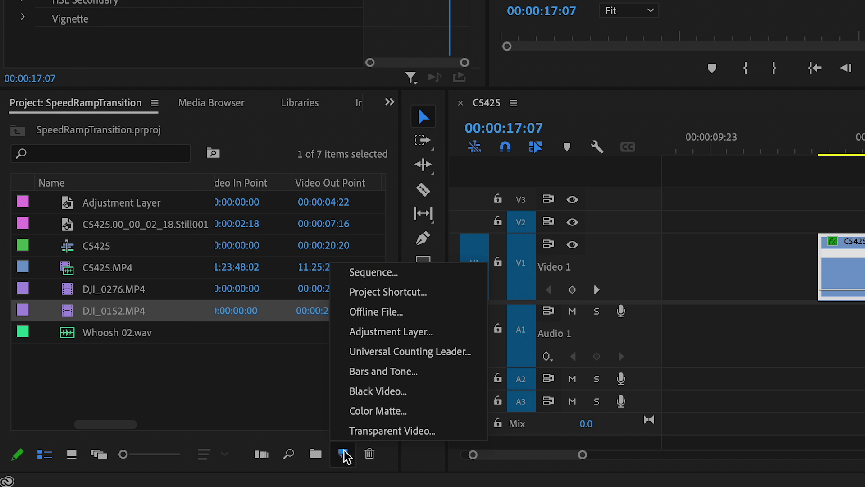
left_click(396, 332)
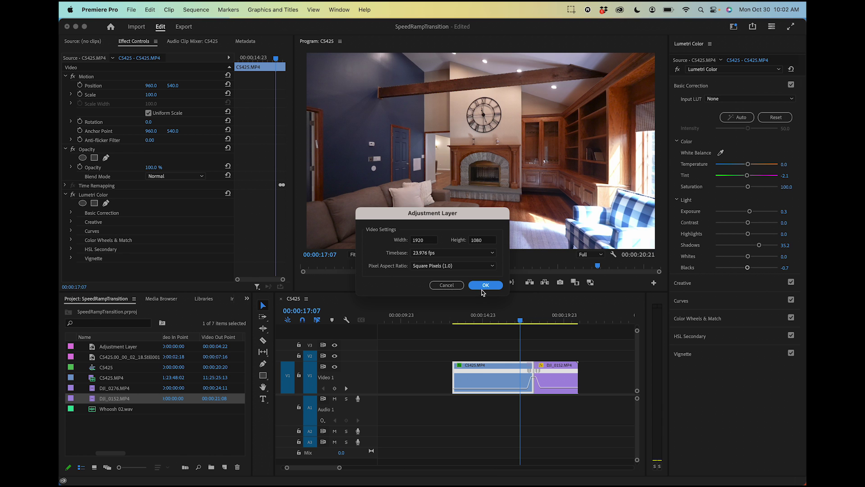
left_click(485, 286)
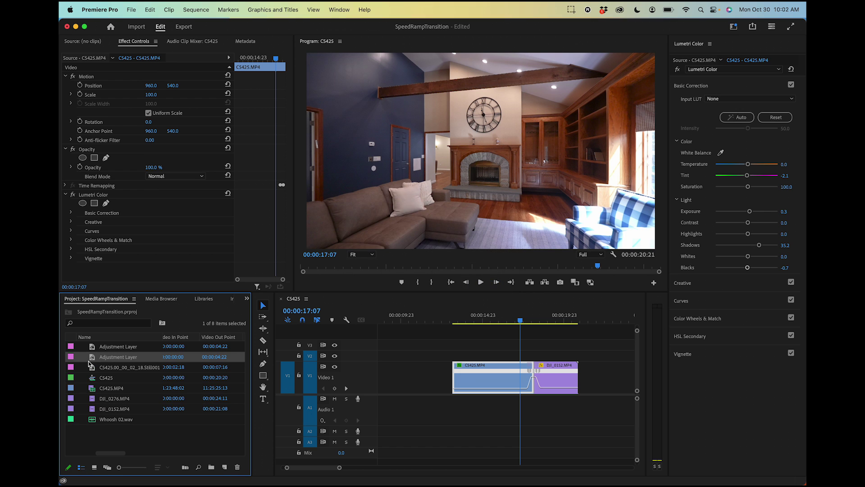
left_click_drag(93, 361, 452, 356)
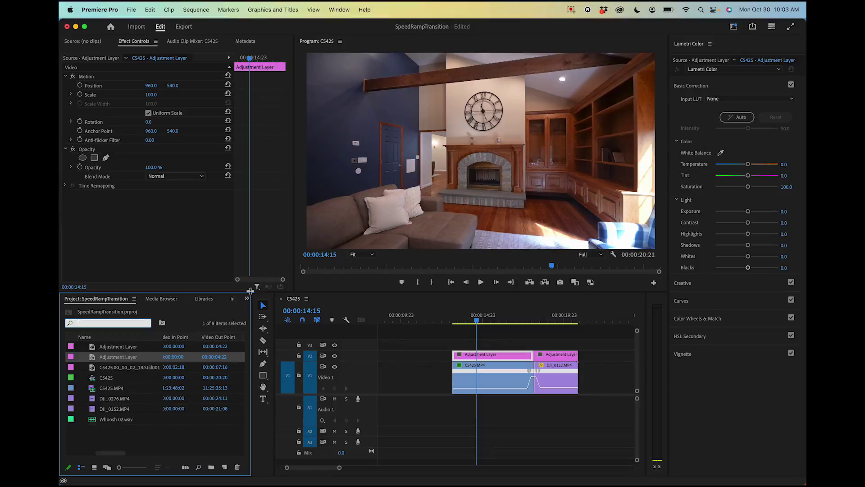
Apply the Transform effect to both adjustment layer pieces
left_click(247, 299)
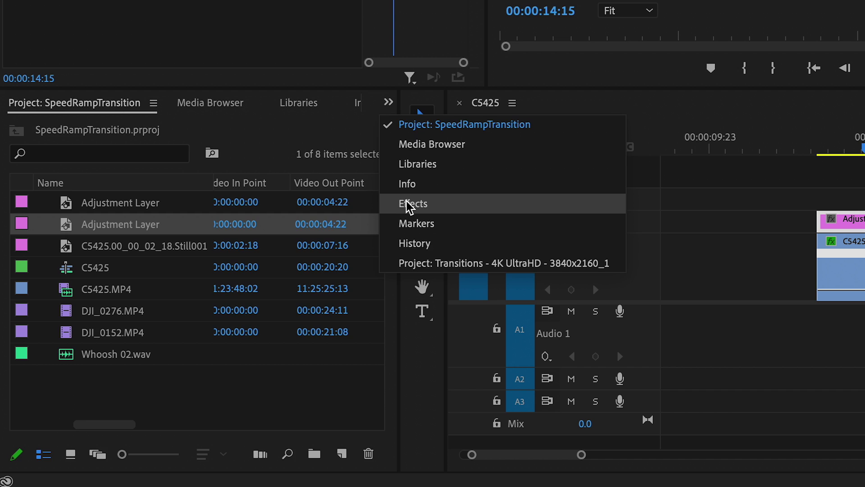
left_click(258, 347)
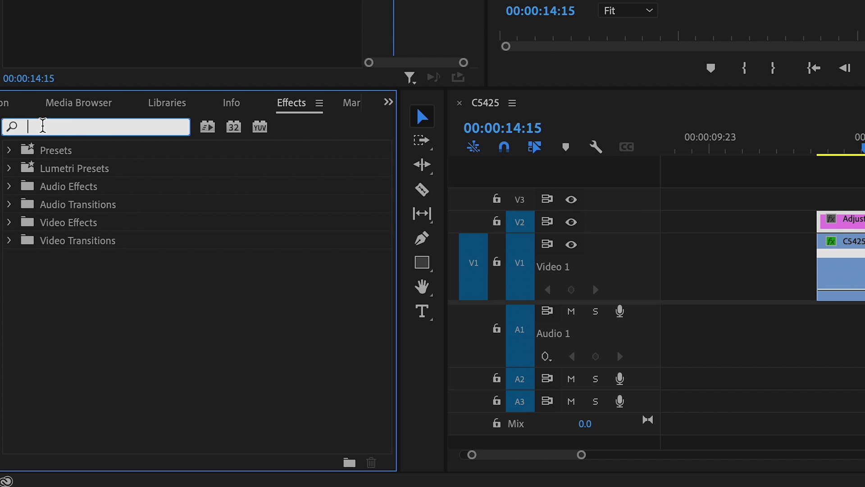
type("transf")
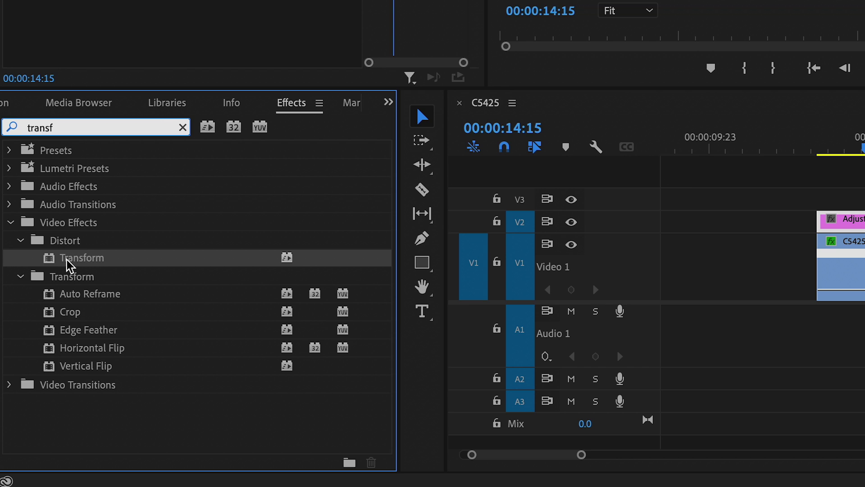
left_click_drag(68, 264, 575, 190)
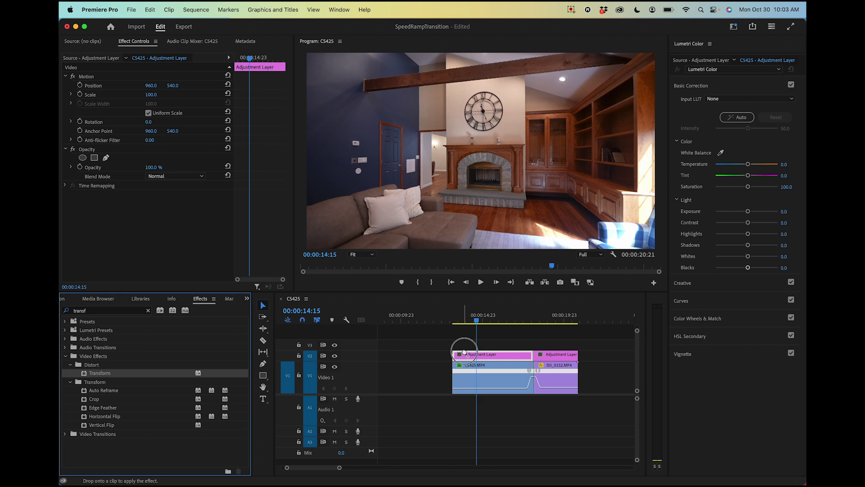
left_click_drag(464, 352, 464, 352)
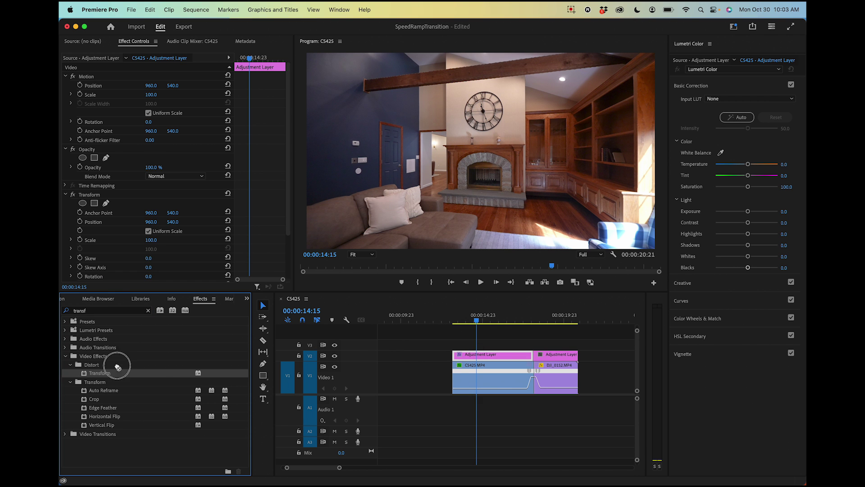
left_click_drag(117, 366, 424, 346)
left_click_drag(540, 349, 549, 358)
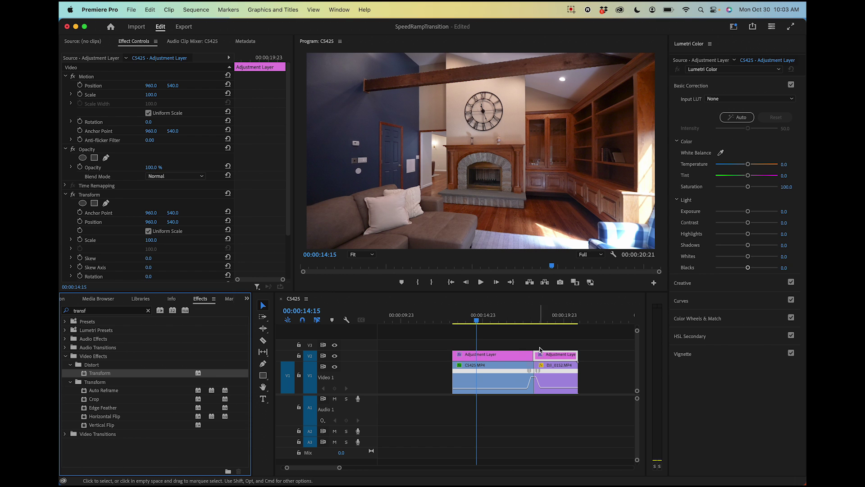
Select the first adjustment layer piece to show its effect settings
left_click(514, 356)
left_click(503, 315)
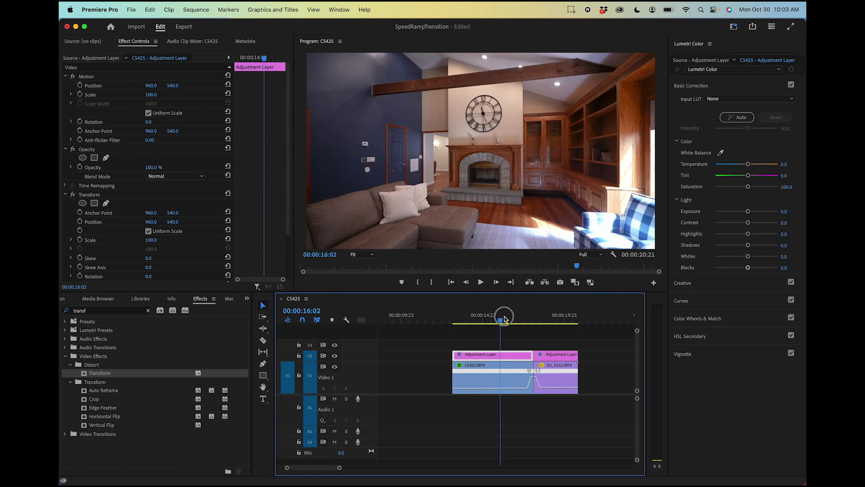
left_click(491, 347)
left_click(488, 357)
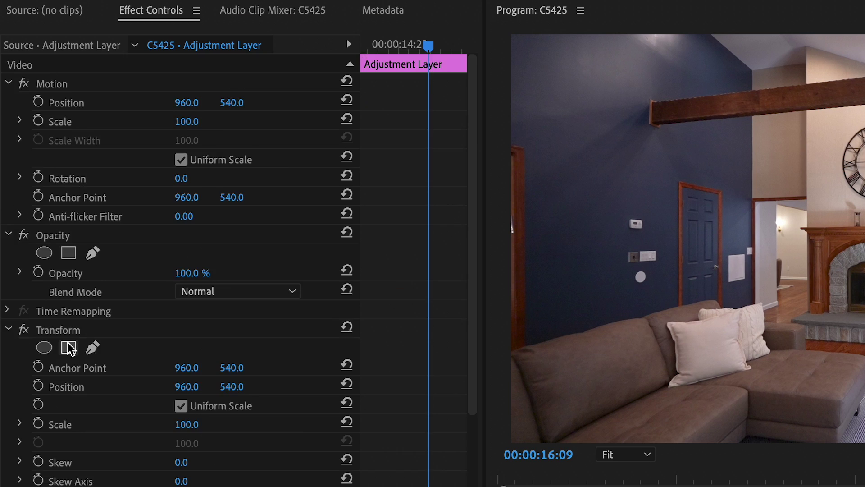
scroll(94, 203, "down", 3)
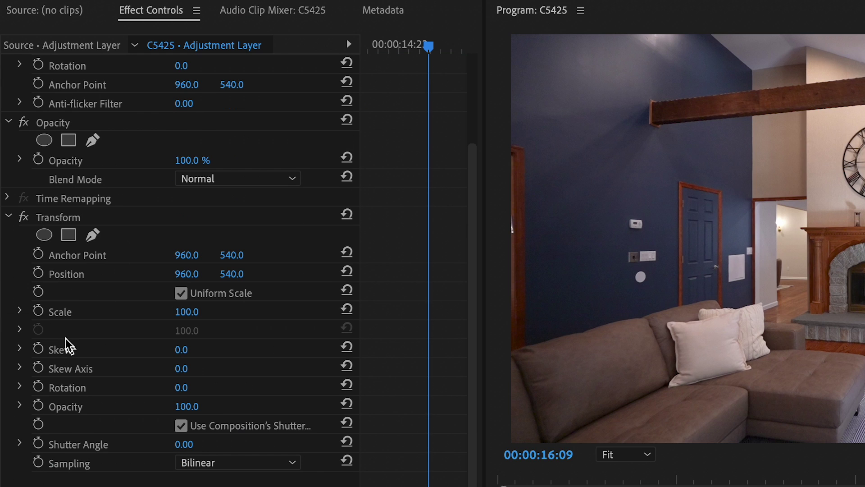
Set Transform Scale to 150 and keyframe it at 00:00:17:17
left_click(58, 219)
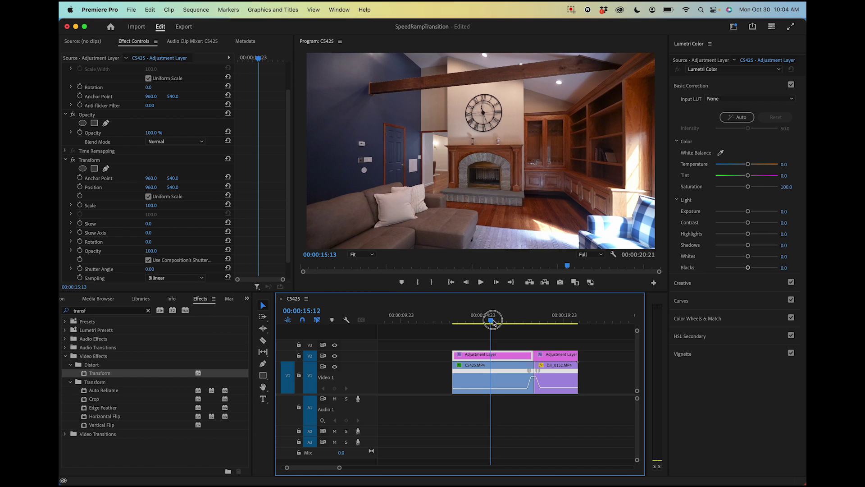
left_click_drag(492, 319, 497, 323)
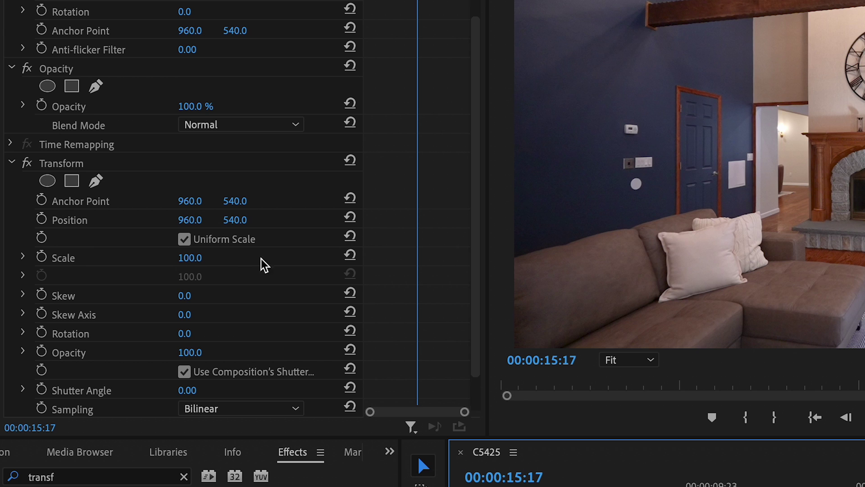
left_click(189, 257)
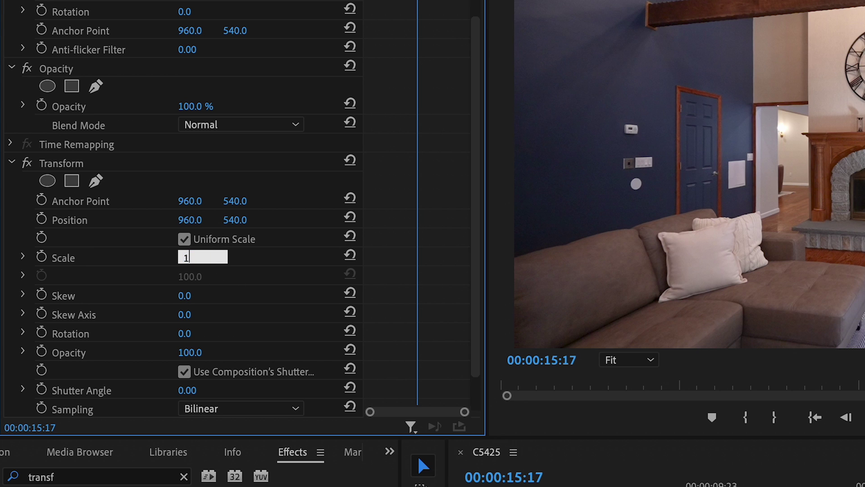
key("Return")
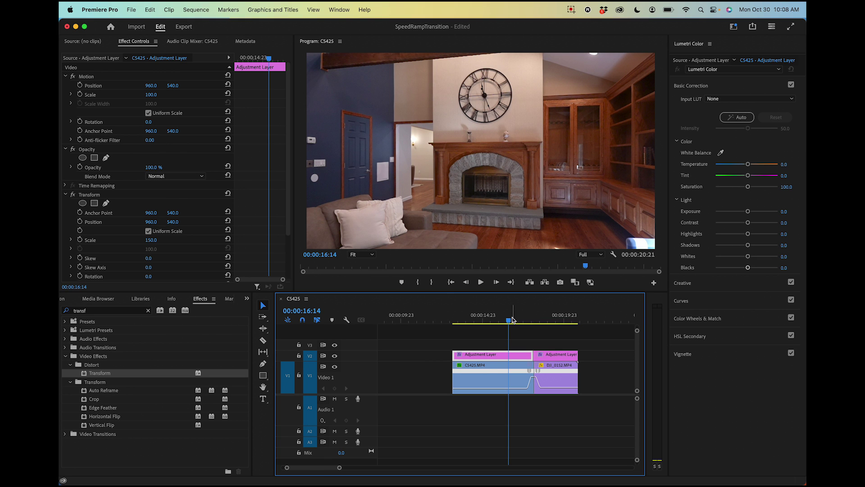
left_click_drag(509, 319, 529, 319)
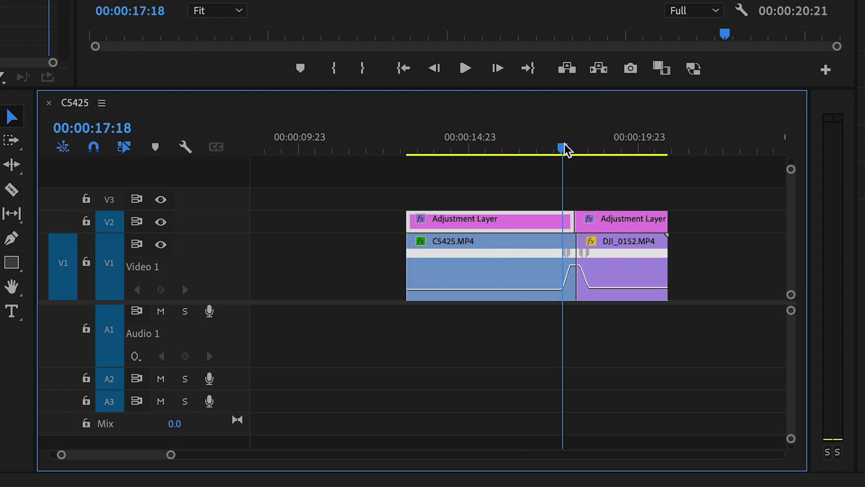
key("=")
key("=")
key("=")
key("=")
left_click_drag(511, 150, 496, 149)
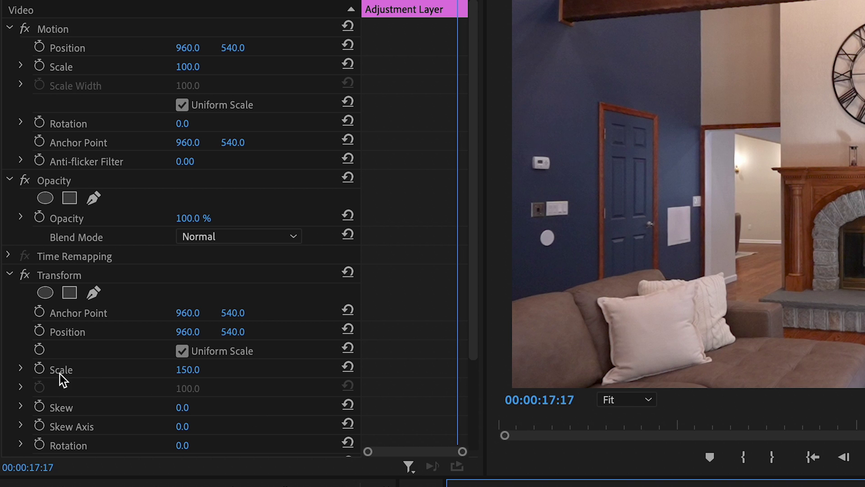
left_click(39, 369)
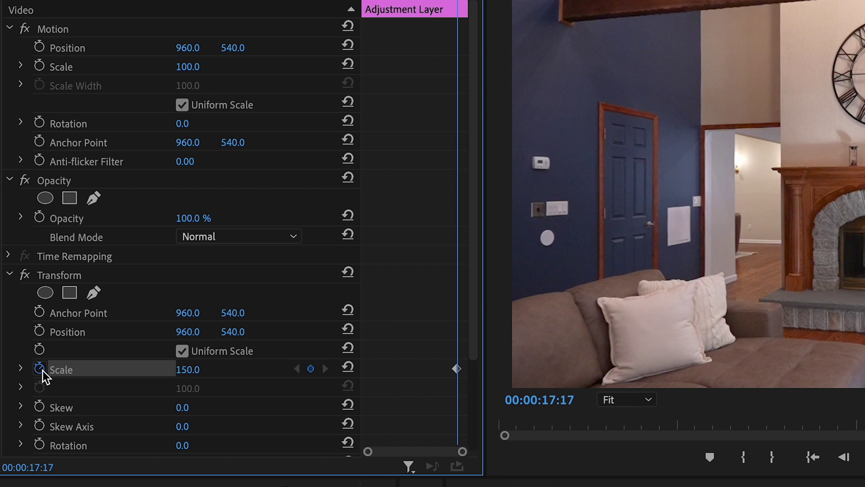
Ripple-delete the short clip pieces around the cut
left_click(618, 151)
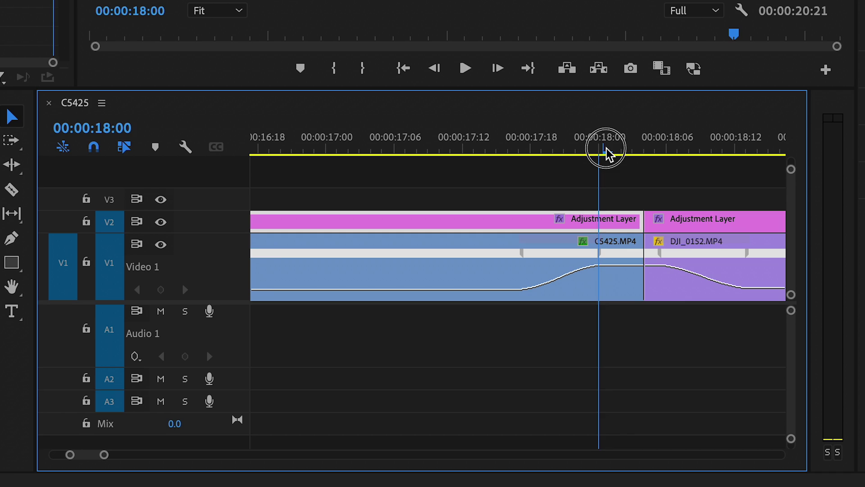
left_click_drag(632, 194, 645, 312)
key("shift+Delete")
Keyframe Scale at 100 at 00:00:18:01 and play back the zoom ramp
left_click(611, 141)
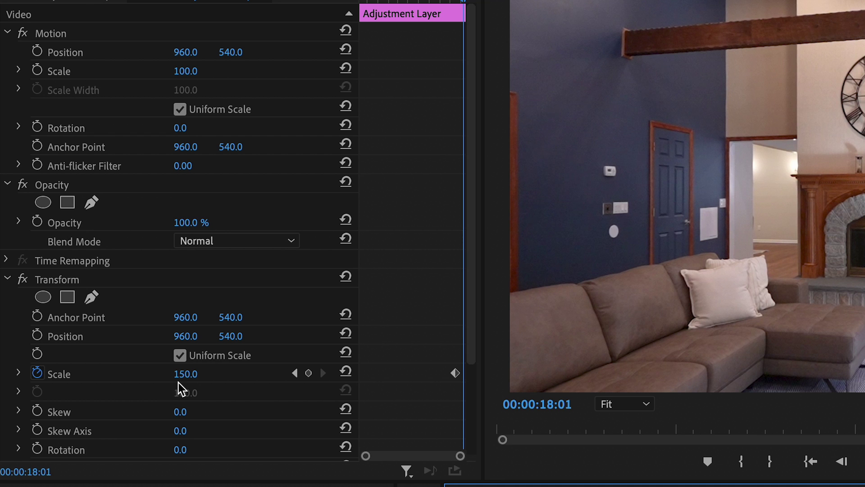
left_click(198, 372)
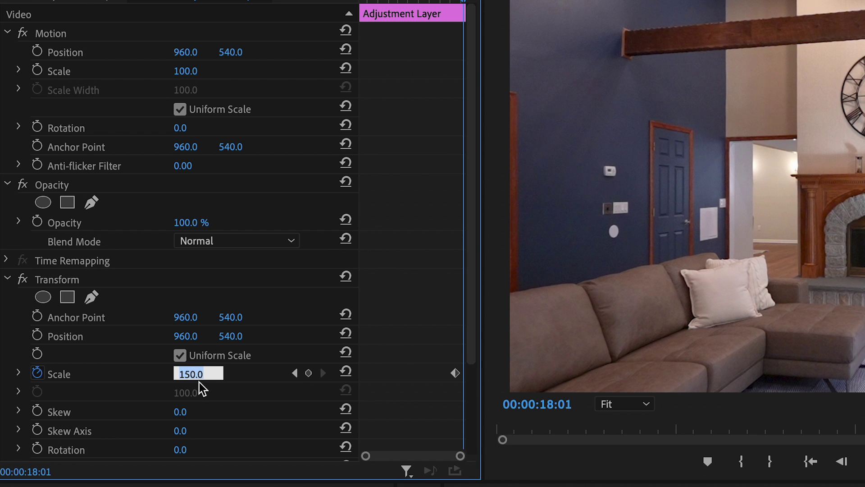
key("Return")
left_click_drag(365, 456, 410, 453)
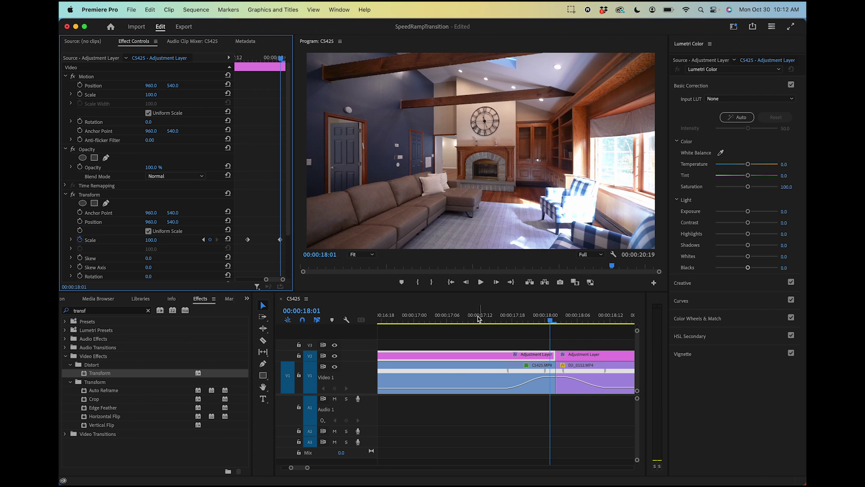
left_click_drag(864, 486, 779, 486)
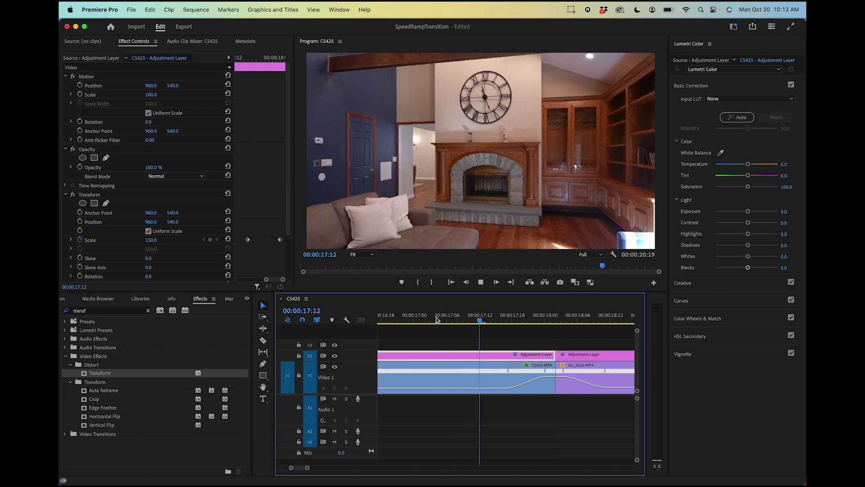
key("space")
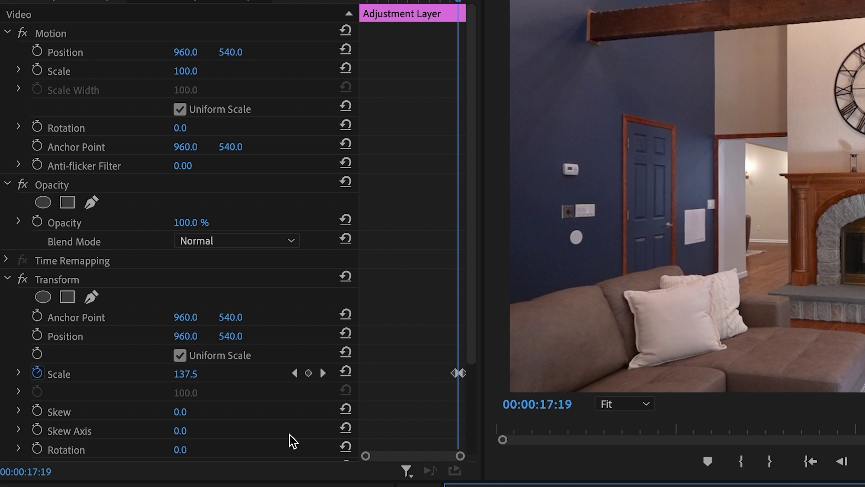
scroll(259, 390, "down", 5)
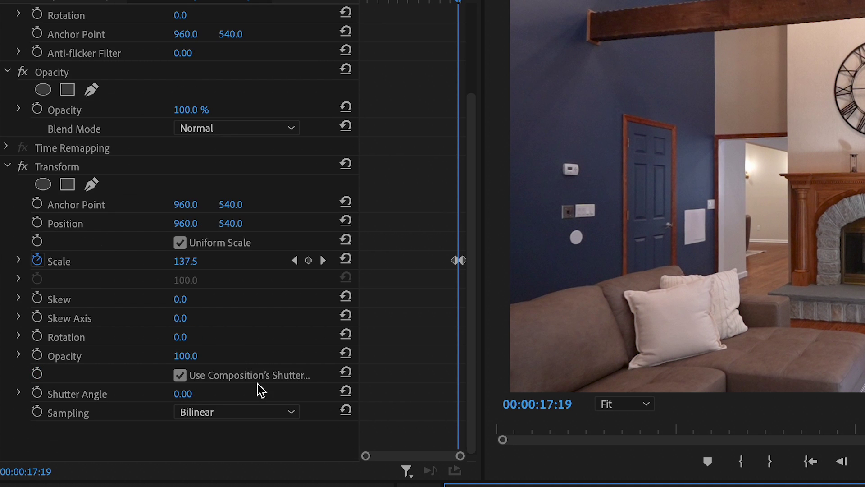
Give the Transform effect its own shutter angle, check the blur, and move to 18:02
left_click(180, 376)
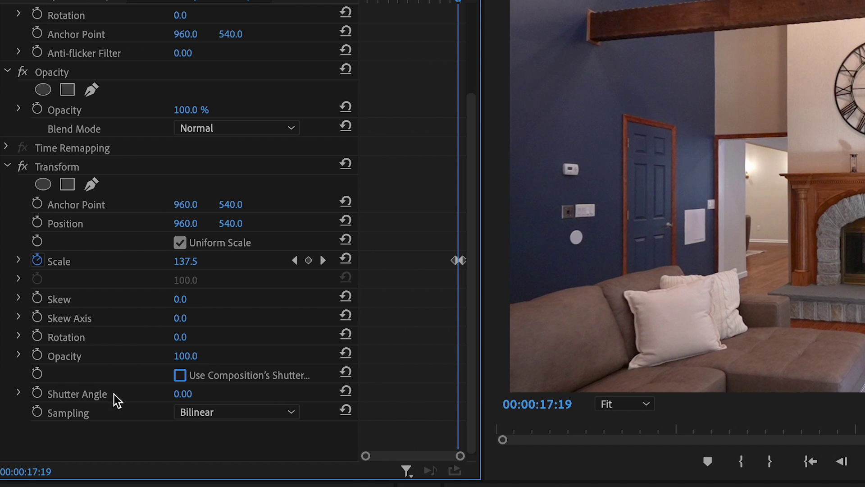
left_click(182, 395)
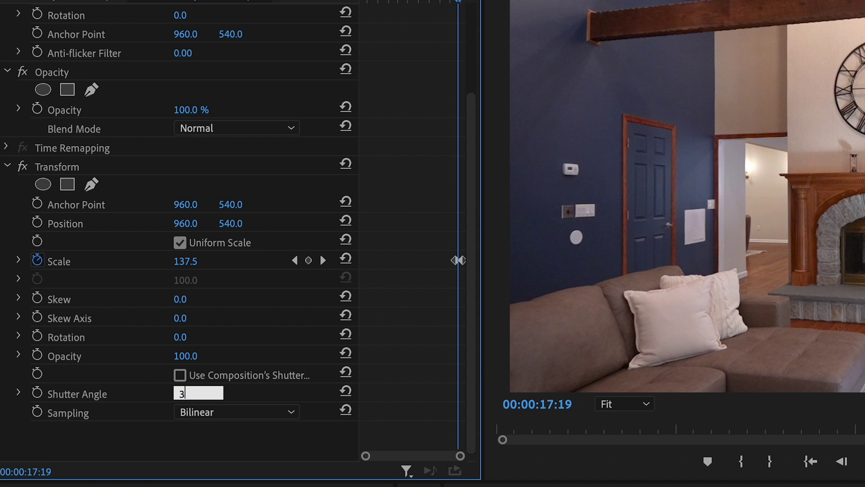
left_click_drag(746, 486, 768, 486)
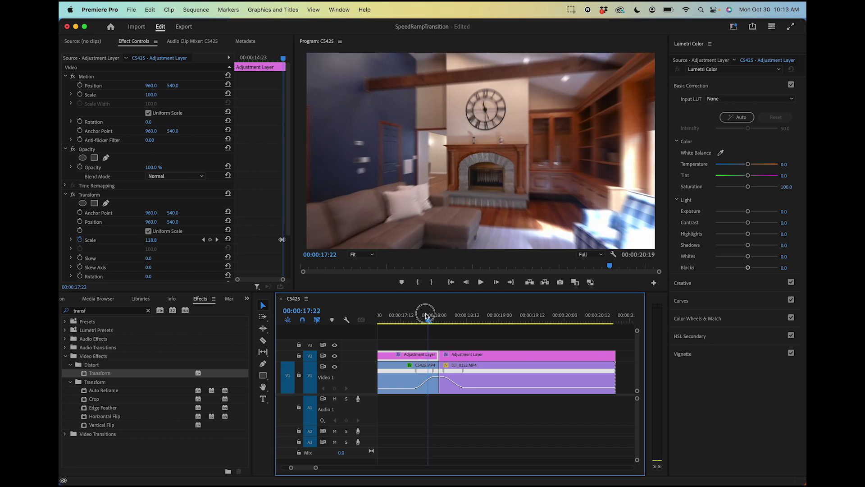
mouse_move(431, 315)
left_mouse_down()
mouse_move(442, 314)
mouse_move(415, 317)
left_mouse_up()
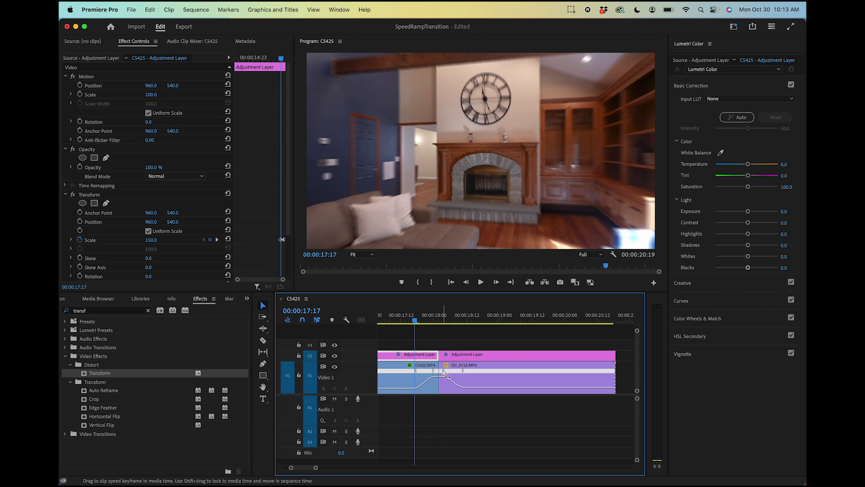
left_click(439, 316)
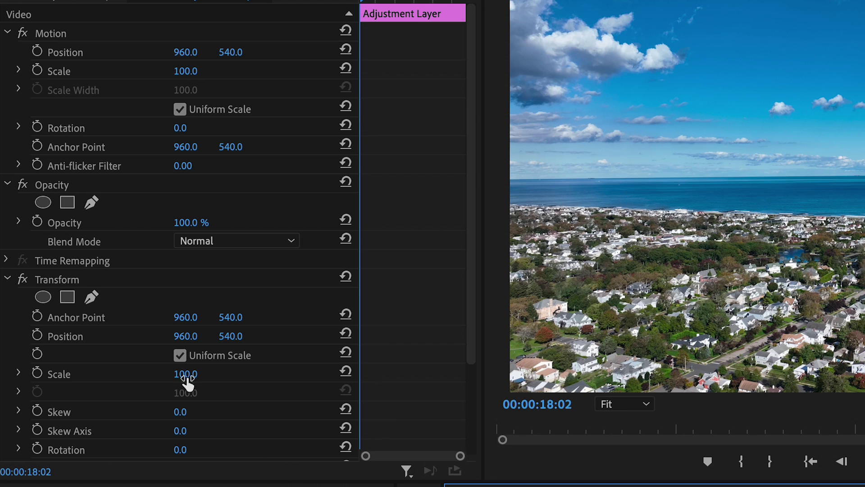
Set the aerial layer's Transform Scale to 150 with a keyframe at 18:02
left_click(199, 373)
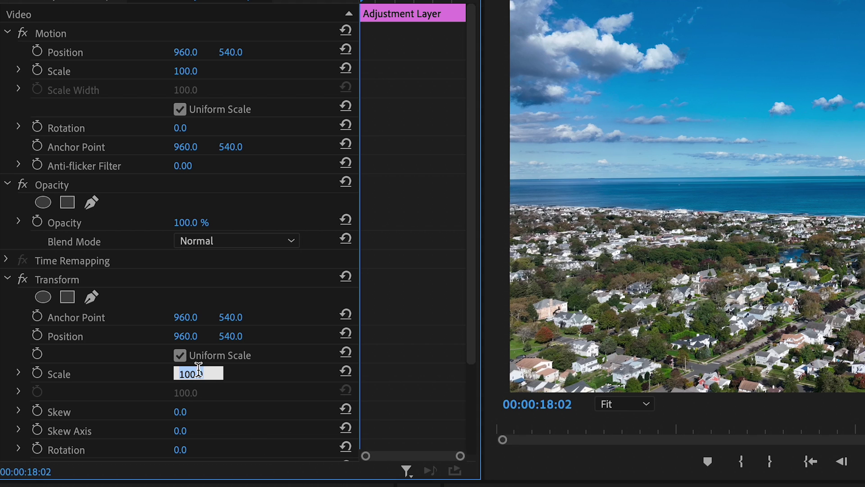
type("150")
key("Return")
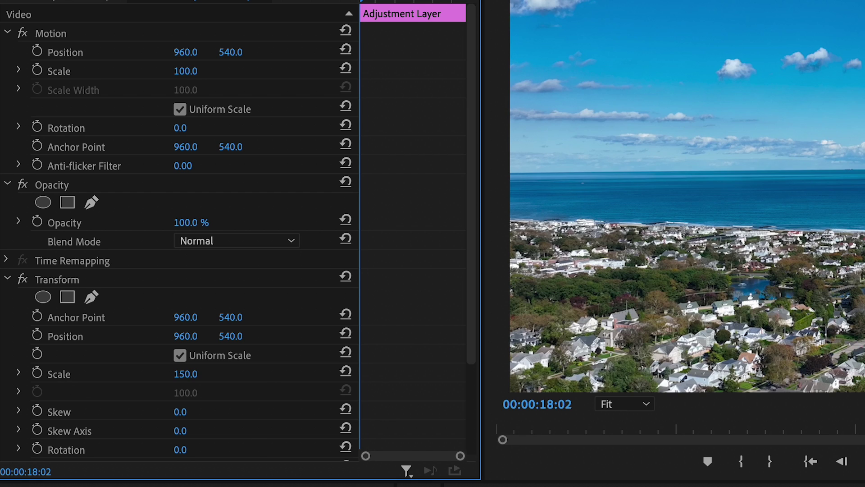
left_click(38, 376)
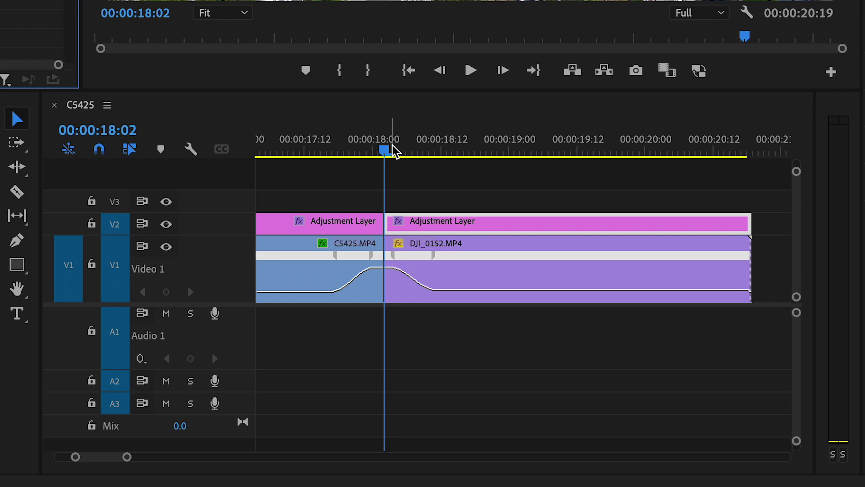
Add a second, smaller Scale keyframe a few frames later and scrub through the ramp
left_click_drag(388, 149, 435, 151)
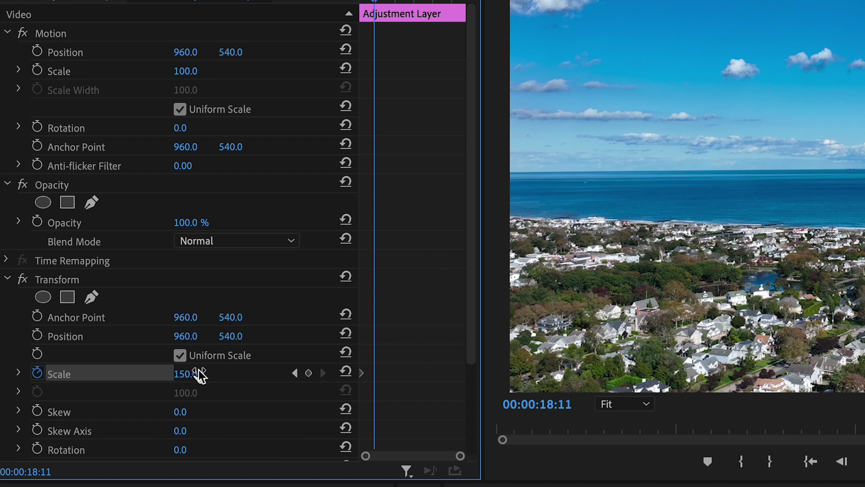
left_click(199, 373)
type("133.3")
key("Return")
left_click_drag(838, 486, 814, 486)
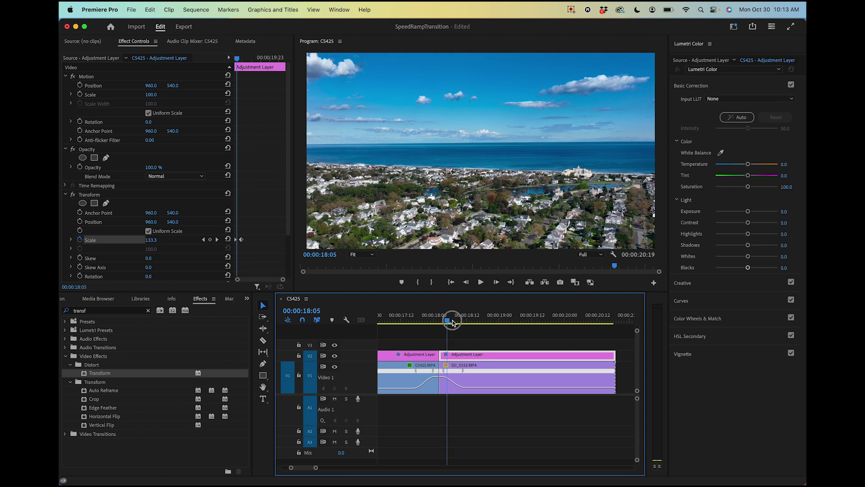
left_click_drag(453, 322, 476, 323)
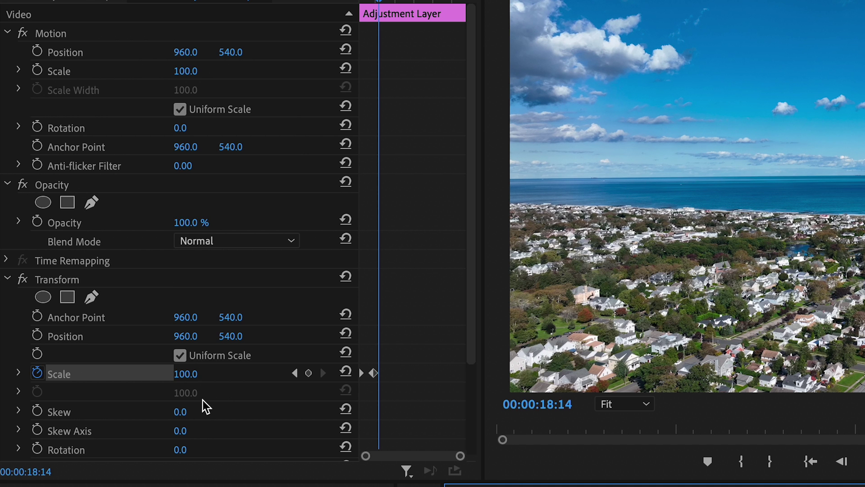
scroll(205, 407, "down", 4)
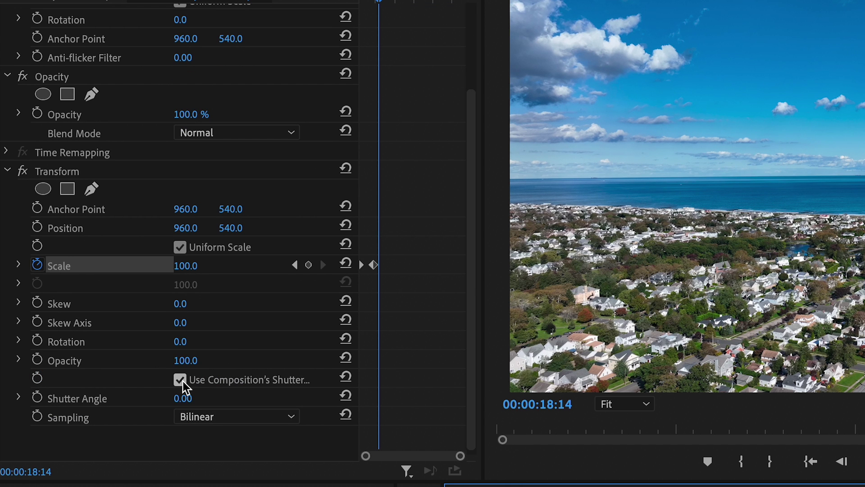
Turn off Use Composition's Shutter Angle and set the Transform Shutter Angle to 360
left_click(183, 382)
left_click(188, 399)
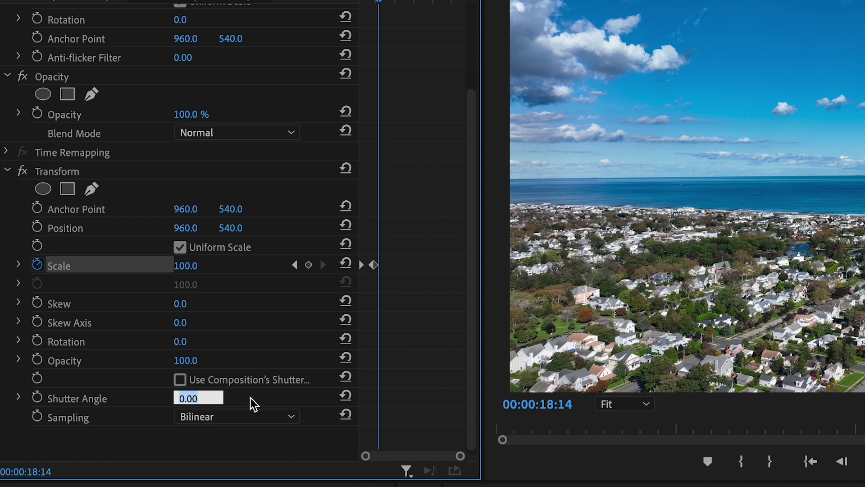
type("360")
key("Return")
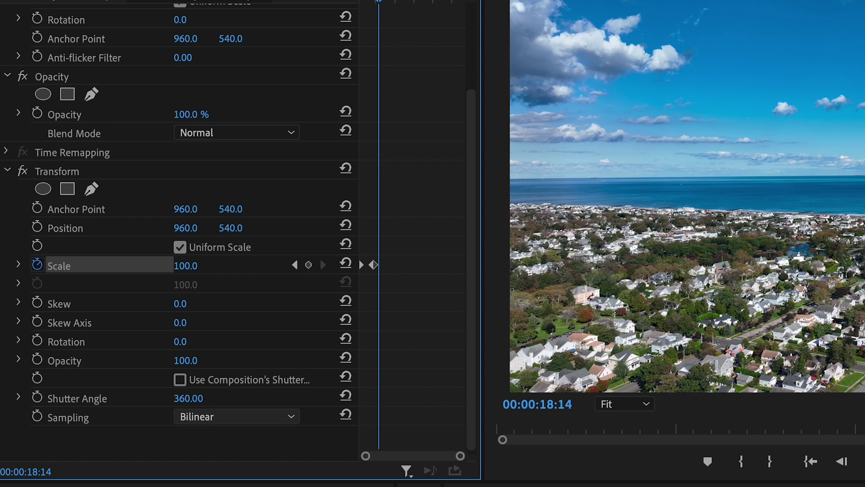
Play back the blurred zoom from the room shot, then zoom the timeline in on the 18:00 cut
mouse_move(469, 314)
left_mouse_down()
mouse_move(450, 313)
mouse_move(467, 318)
left_mouse_up()
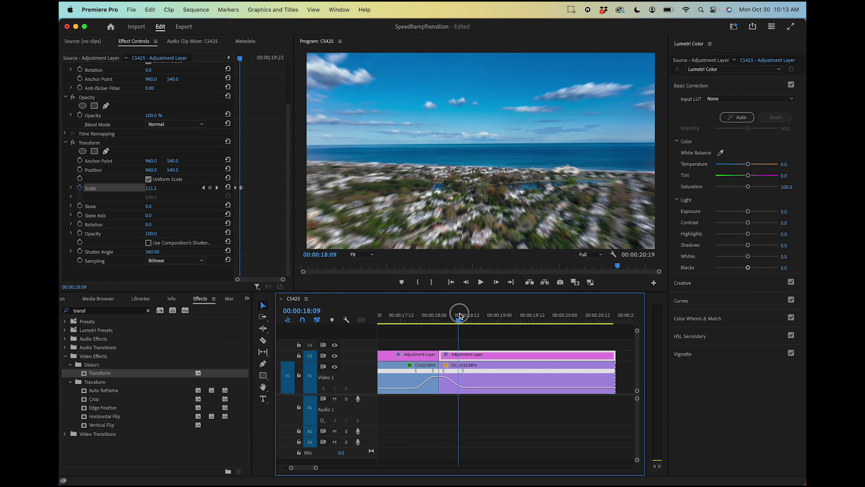
left_click_drag(401, 318, 393, 319)
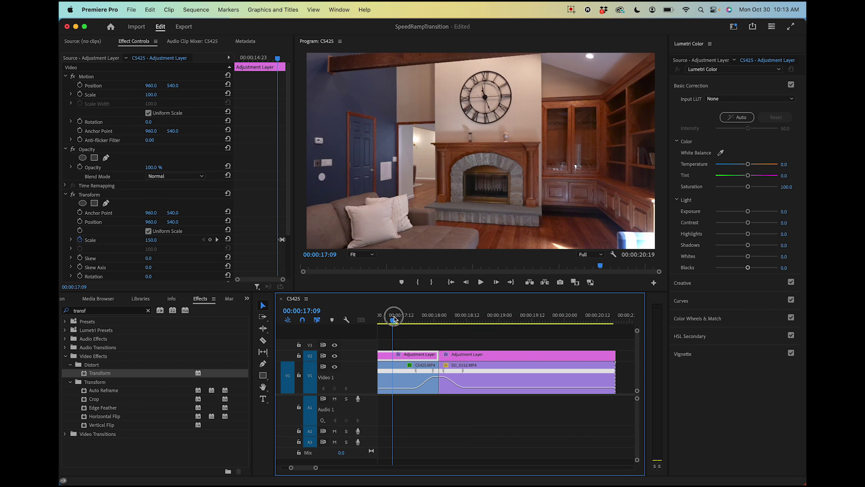
key("space")
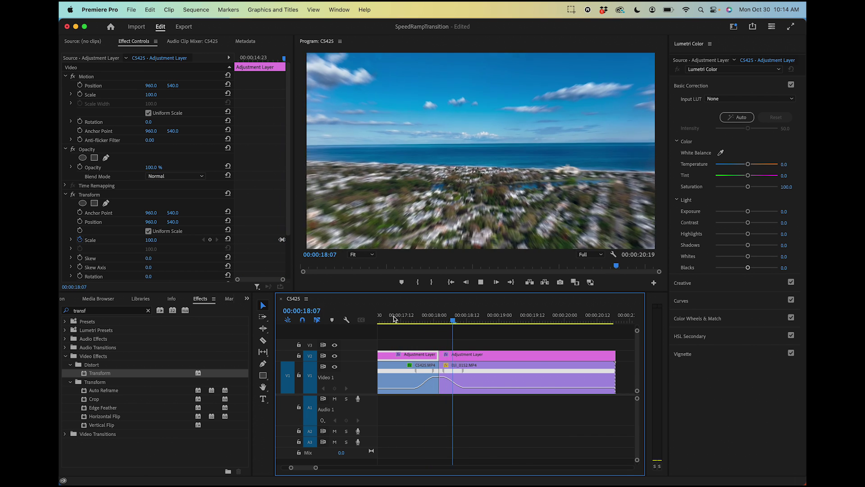
key("space")
left_click(393, 315)
key("space")
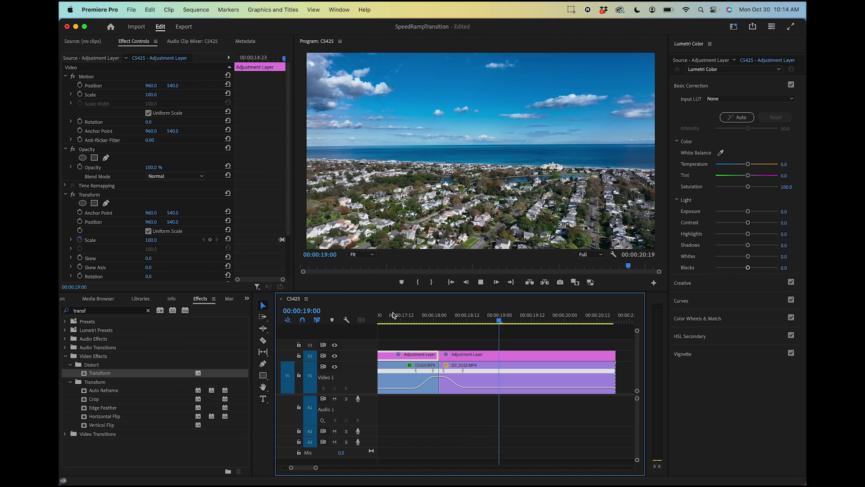
mouse_move(428, 316)
left_mouse_down()
mouse_move(483, 317)
mouse_move(435, 321)
left_mouse_up()
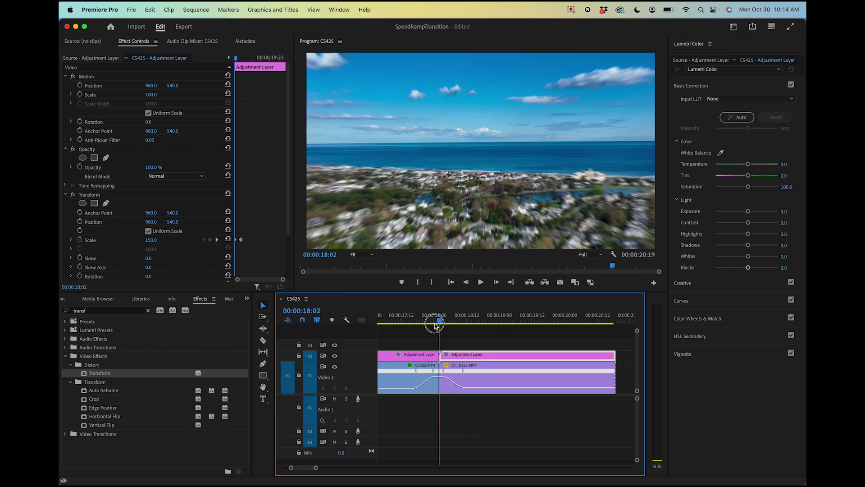
key("equal")
key("equal")
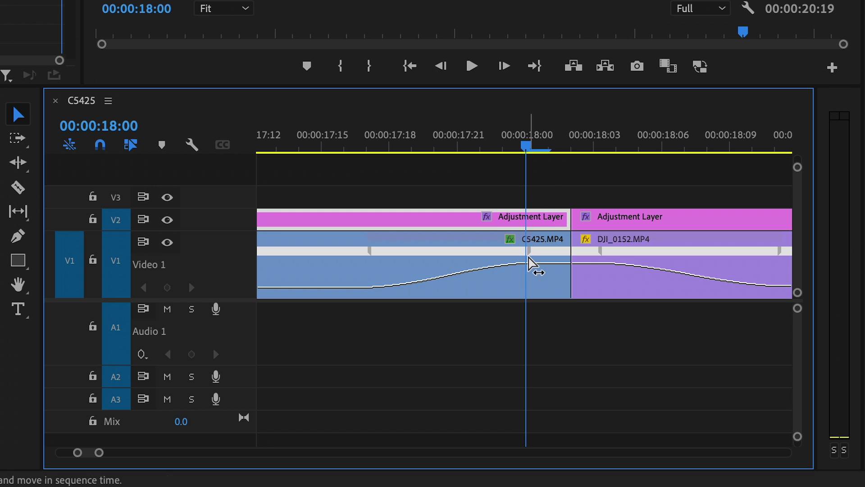
left_click(549, 185)
Split both tracks at 18:00 and 18:04 and ripple delete the pieces between
key("super+k")
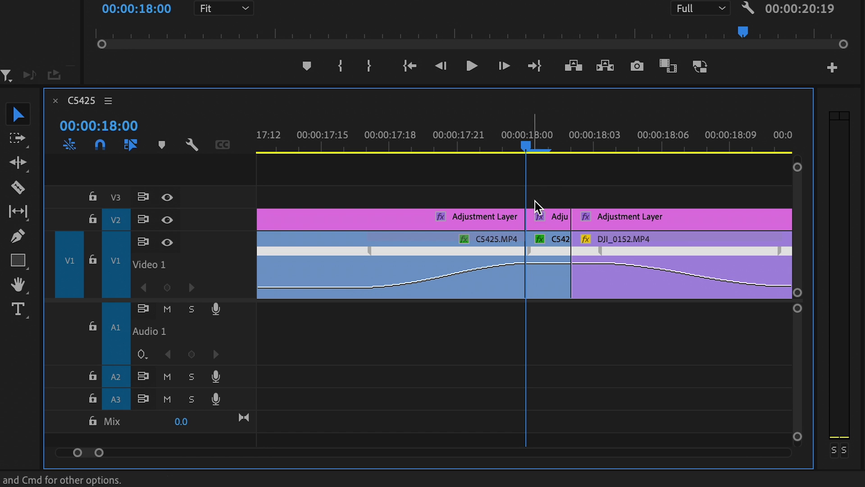
left_click(599, 143)
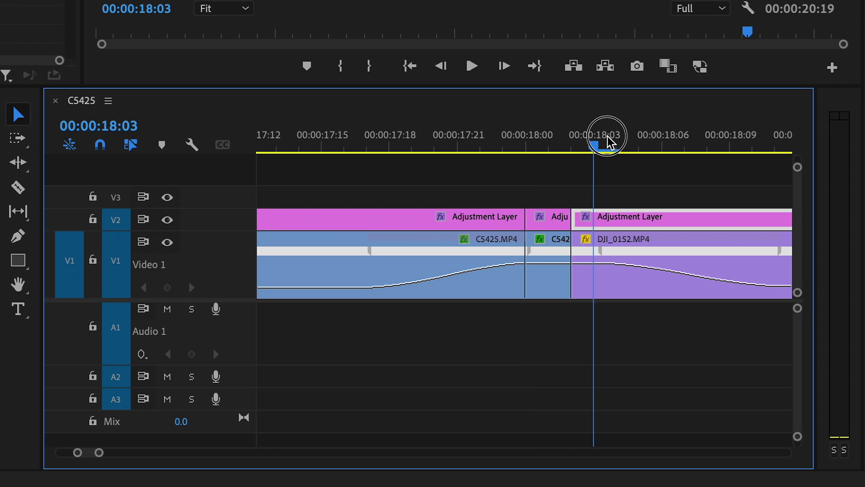
left_click(614, 143)
key("Left")
key("Right")
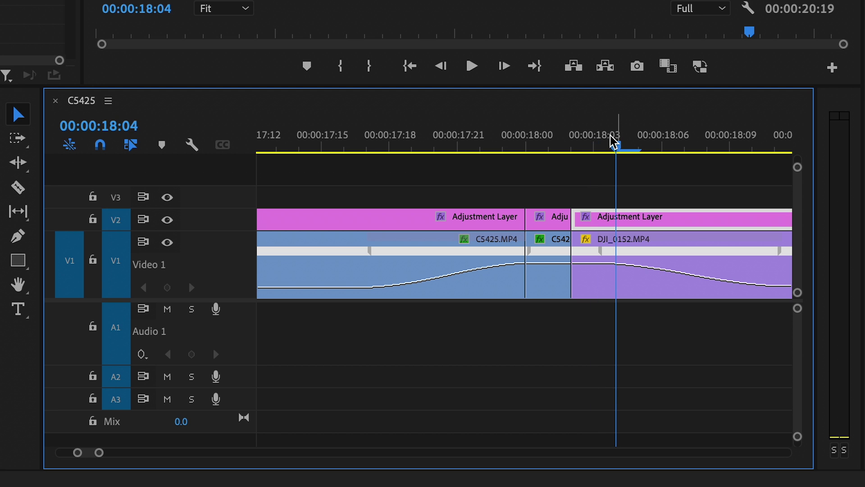
key("super+k")
left_click_drag(563, 201, 592, 309)
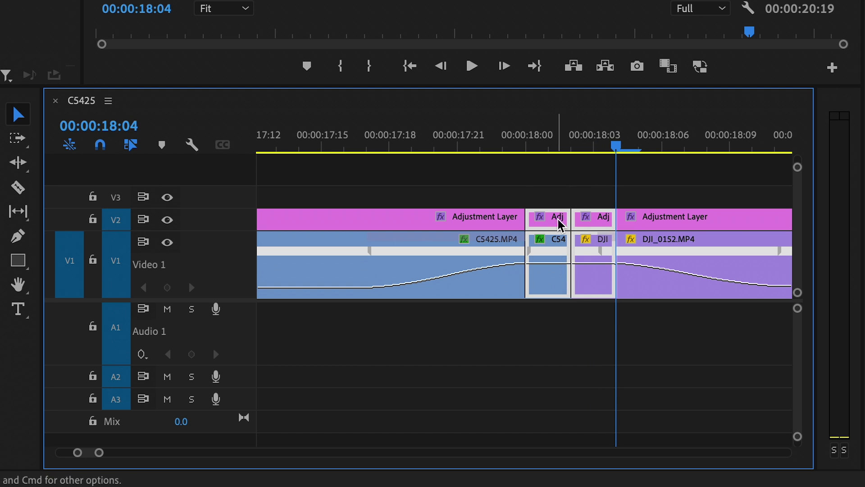
key("shift+Delete")
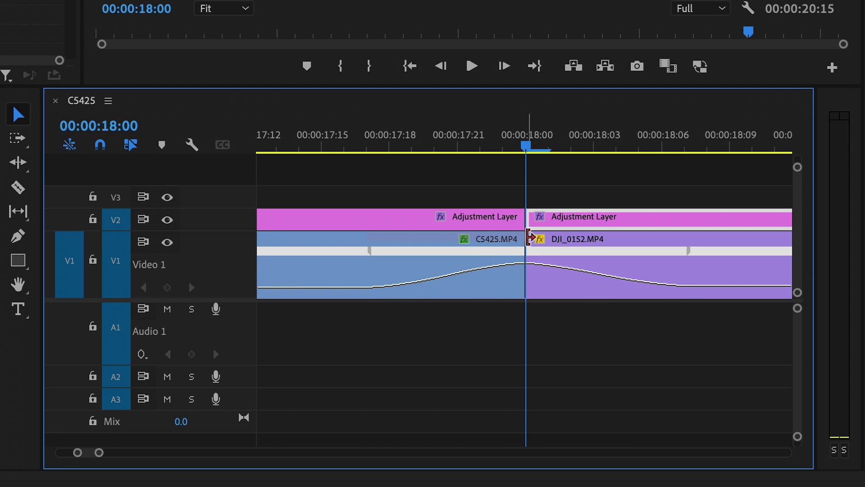
Zoom out and play the shortened transition from the room shot, ending at the 18:00 cut
left_click(339, 143)
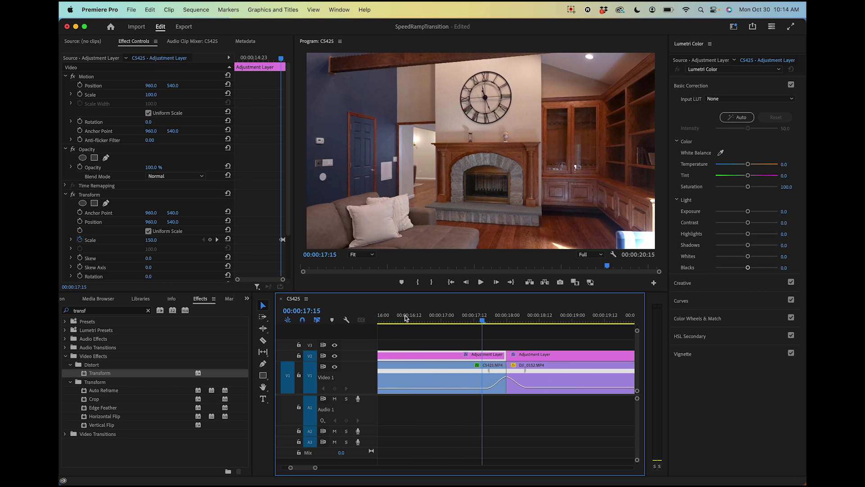
key("minus")
left_click(465, 318)
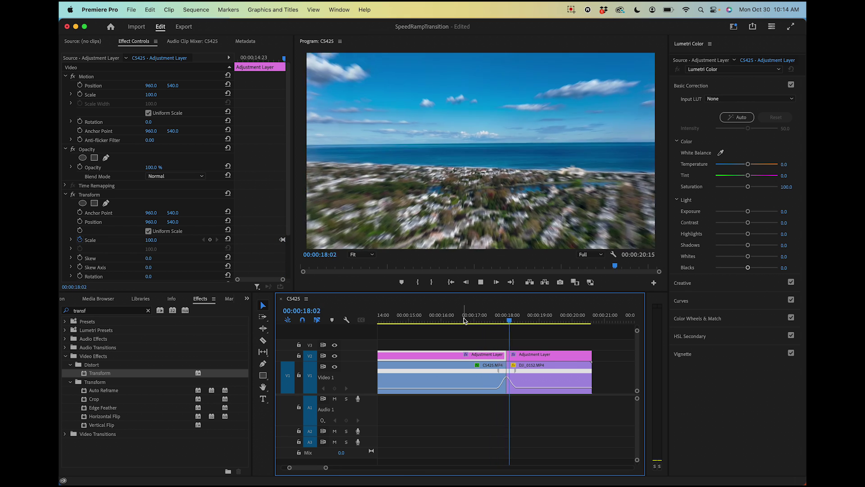
left_click(456, 319)
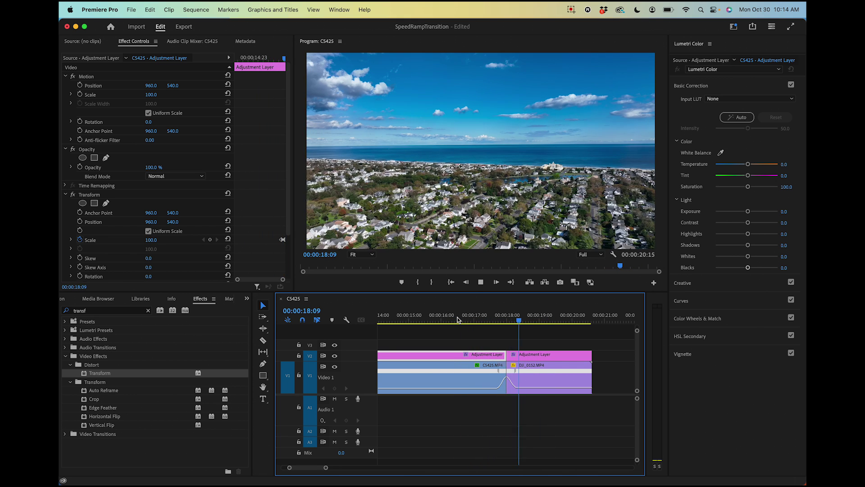
key("space")
left_click(507, 319)
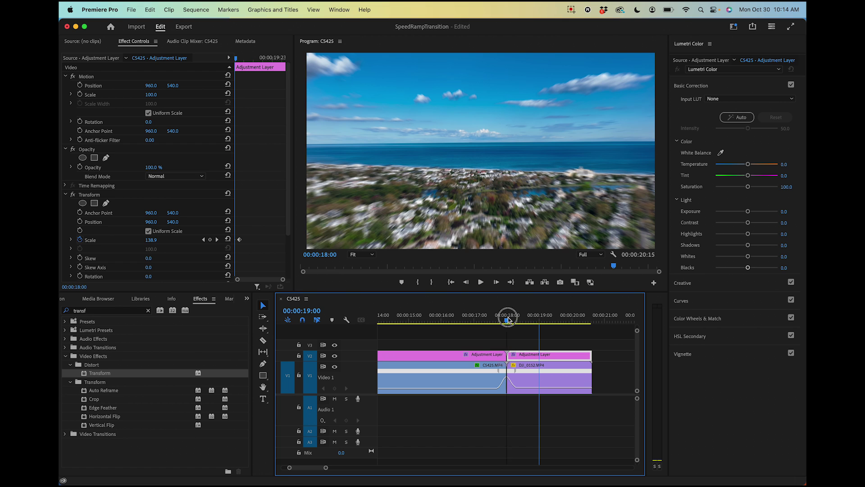
Play the trimmed transition, then preview Whoosh 02.wav from the Project panel
key("space")
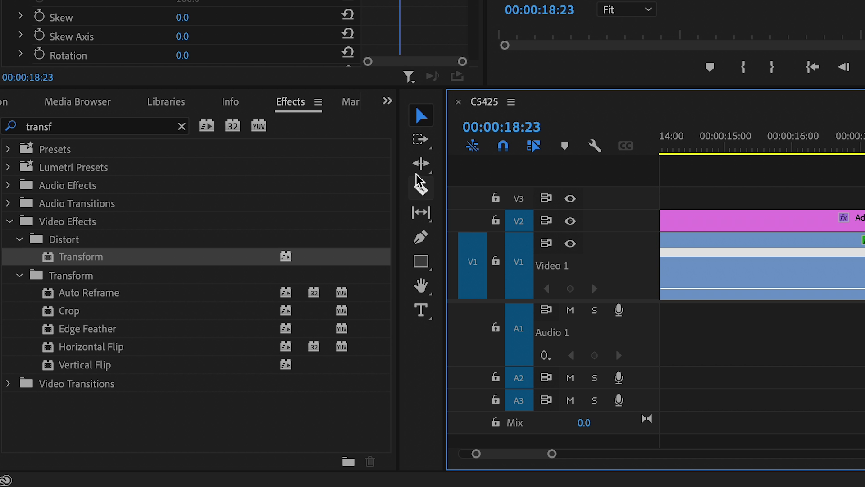
left_click(387, 101)
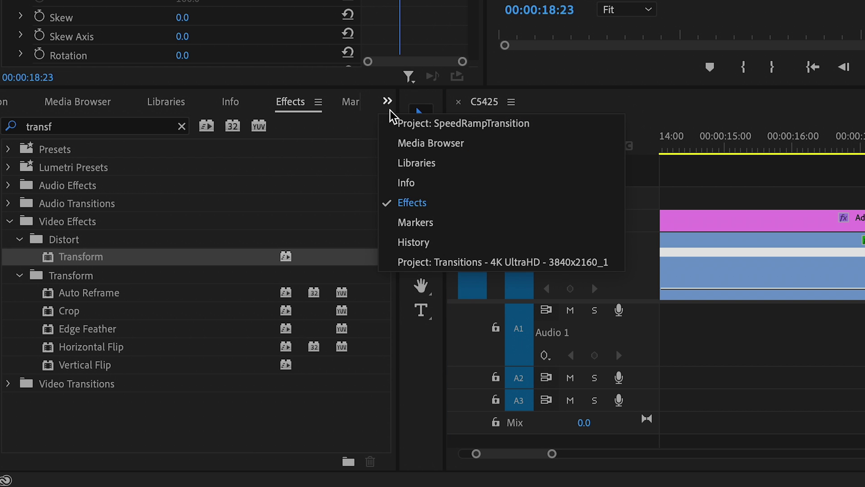
left_click(399, 123)
left_click(111, 353)
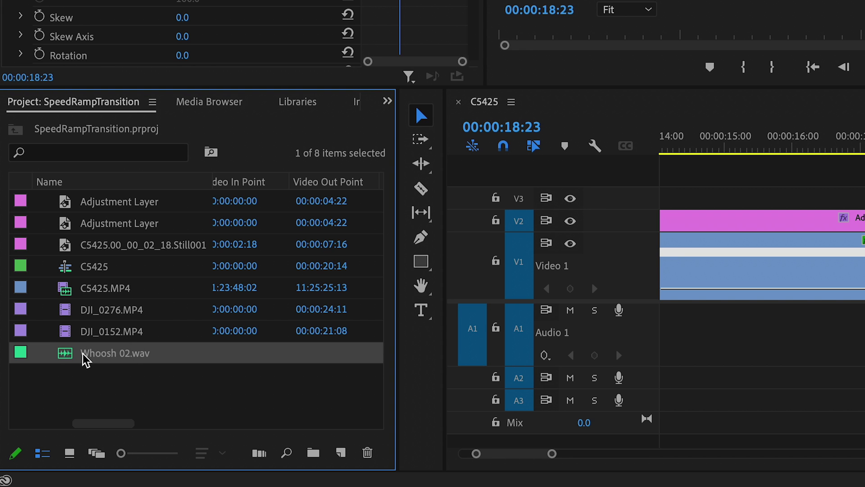
double_click(70, 355)
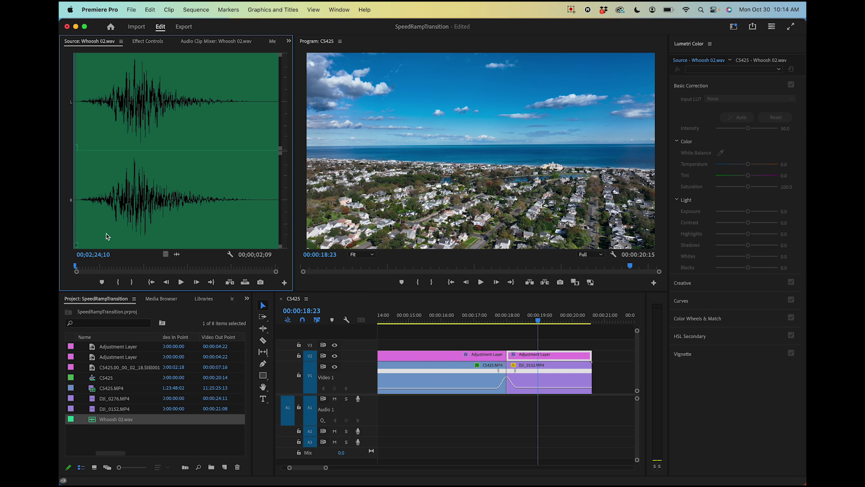
key("space")
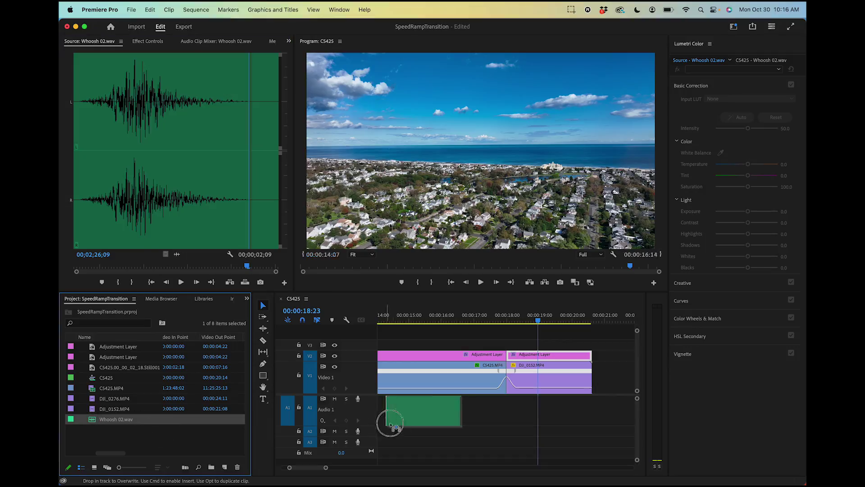
Place Whoosh 02.wav on A1 under the 18:00 cut and play it back with the transition
left_click_drag(466, 420, 496, 403)
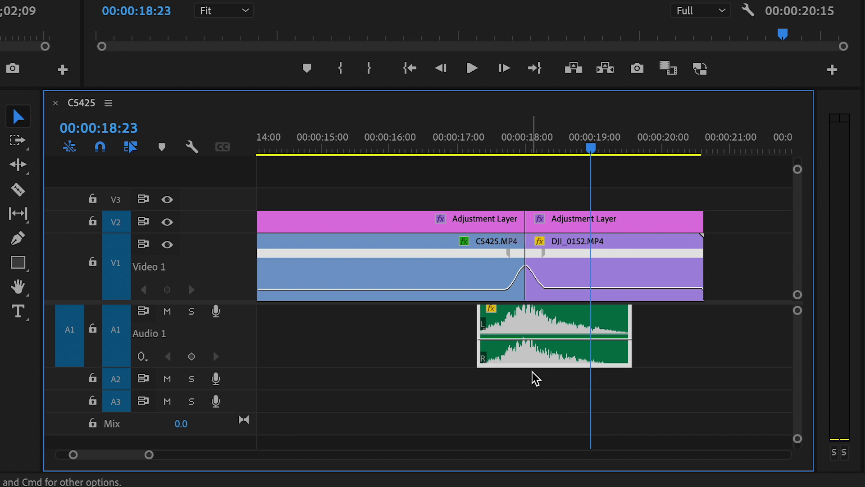
left_click(426, 138)
key("space")
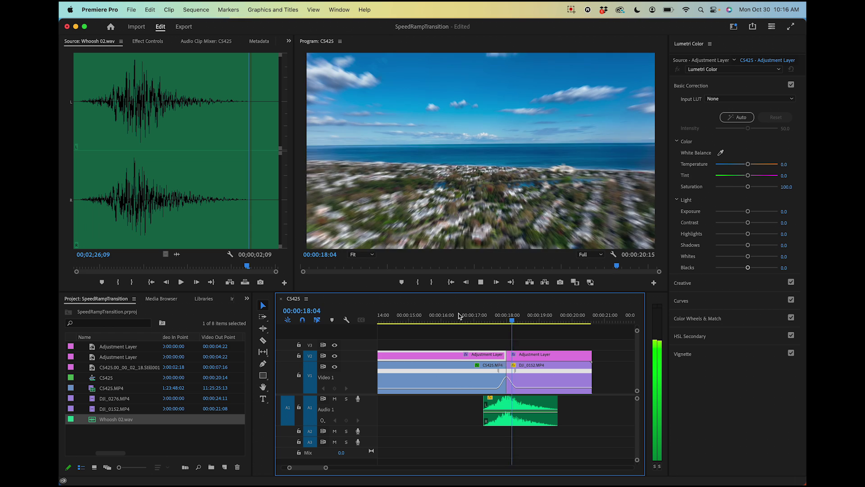
key("space")
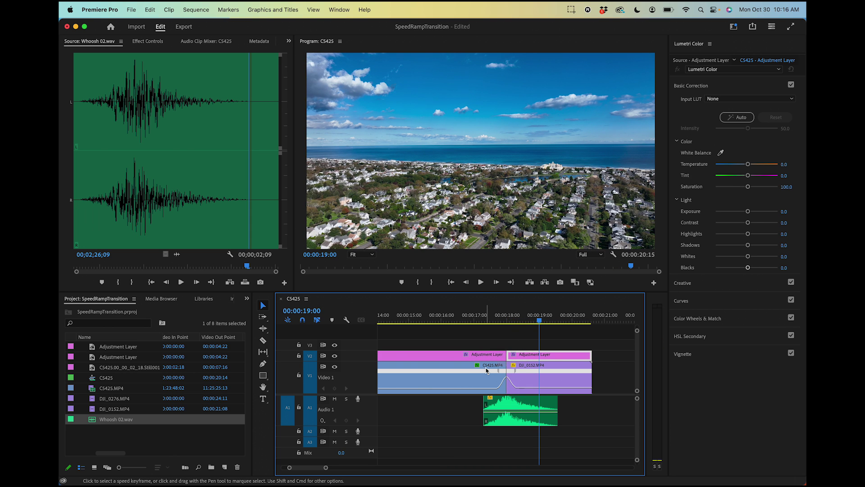